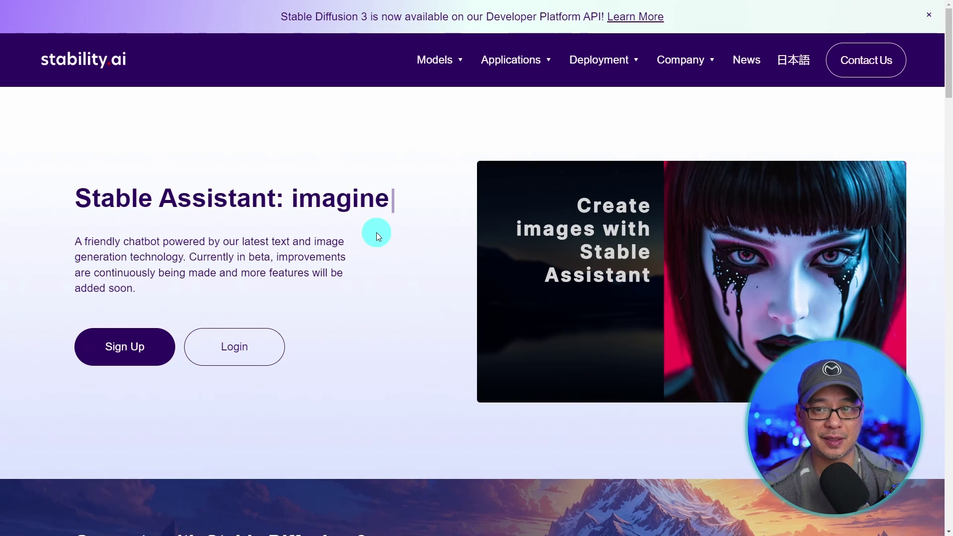
- Examine the Stable Assistant page: the Stable Diffusion 3 gallery, chat, image services, video features and free-trial plans
{"action": "scroll", "coordinate": [381, 236], "scroll_direction": "down", "scroll_amount": 3}
{"action": "scroll", "coordinate": [382, 236], "scroll_direction": "down", "scroll_amount": 5}
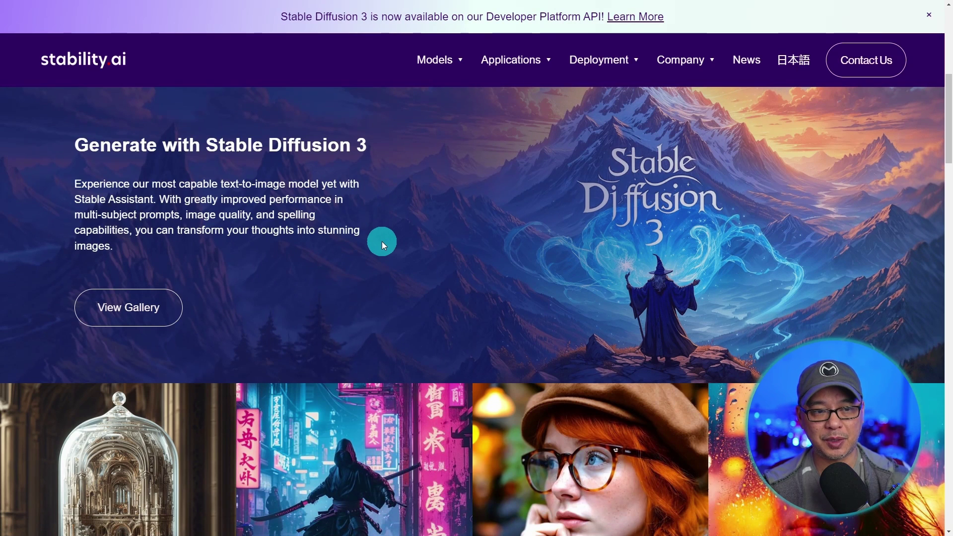
{"action": "left_click", "coordinate": [131, 318]}
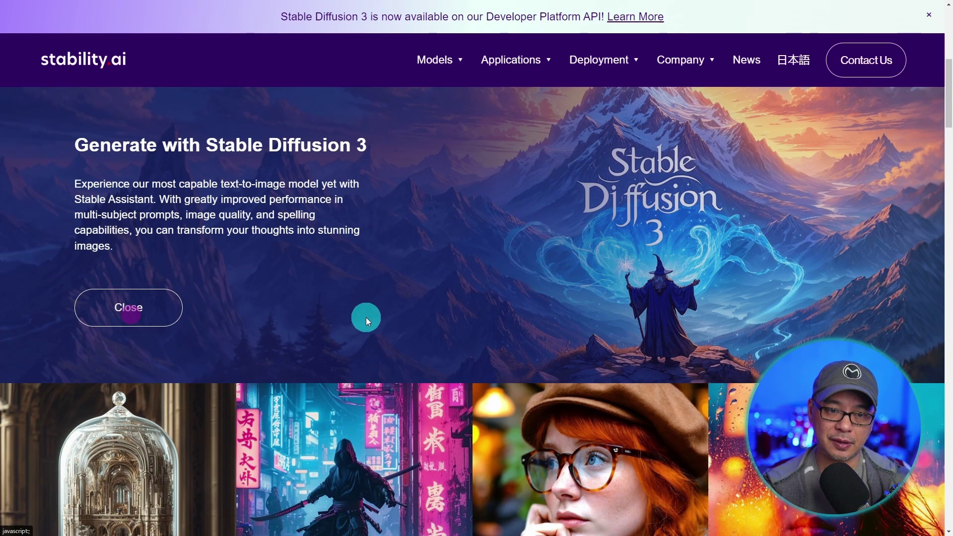
{"action": "scroll", "coordinate": [365, 317], "scroll_direction": "down", "scroll_amount": 6}
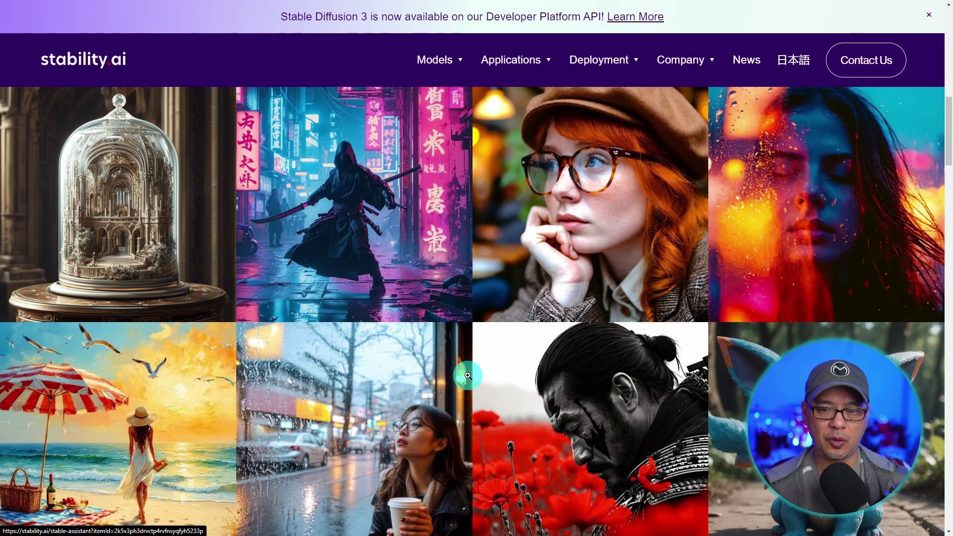
{"action": "scroll", "coordinate": [468, 375], "scroll_direction": "down", "scroll_amount": 10}
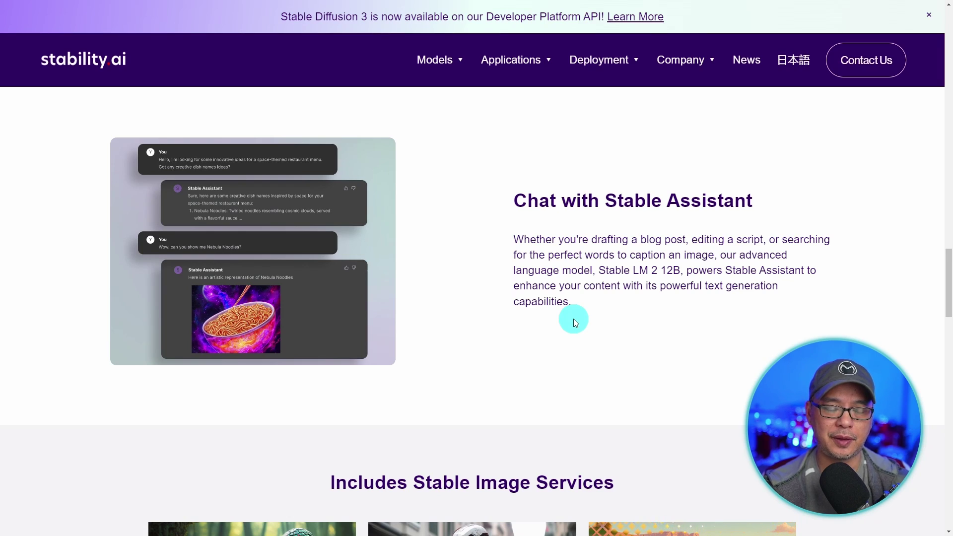
{"action": "scroll", "coordinate": [559, 307], "scroll_direction": "down", "scroll_amount": 7}
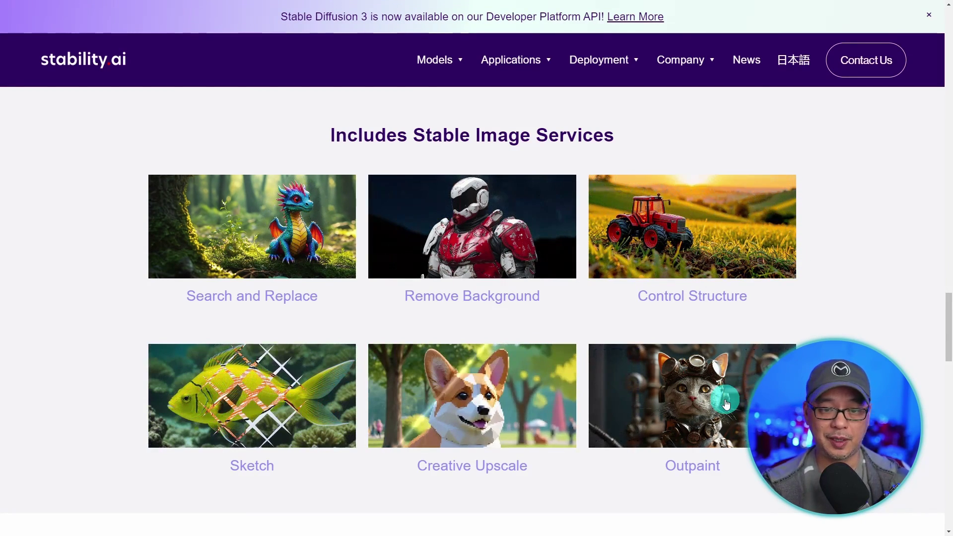
{"action": "scroll", "coordinate": [726, 405], "scroll_direction": "down", "scroll_amount": 8}
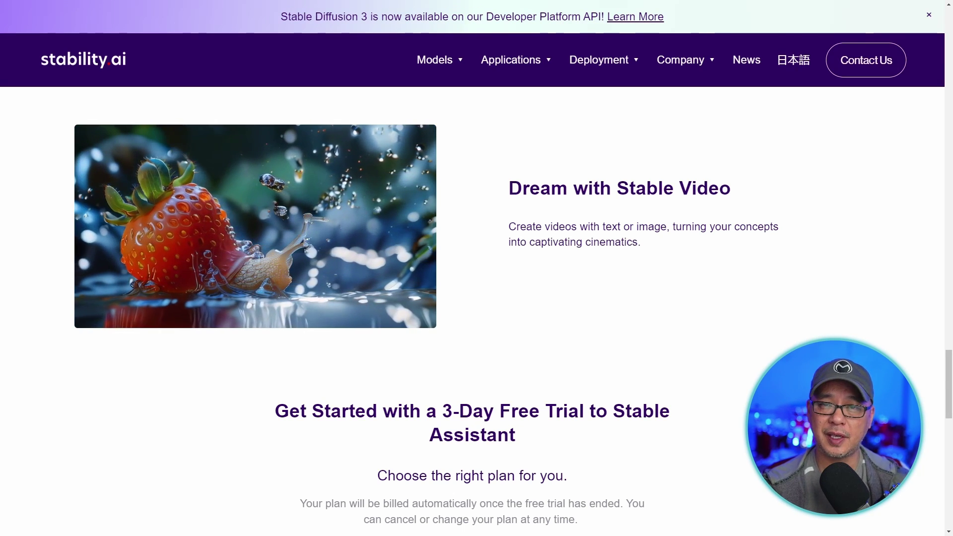
{"action": "scroll", "coordinate": [895, 281], "scroll_direction": "down", "scroll_amount": 8}
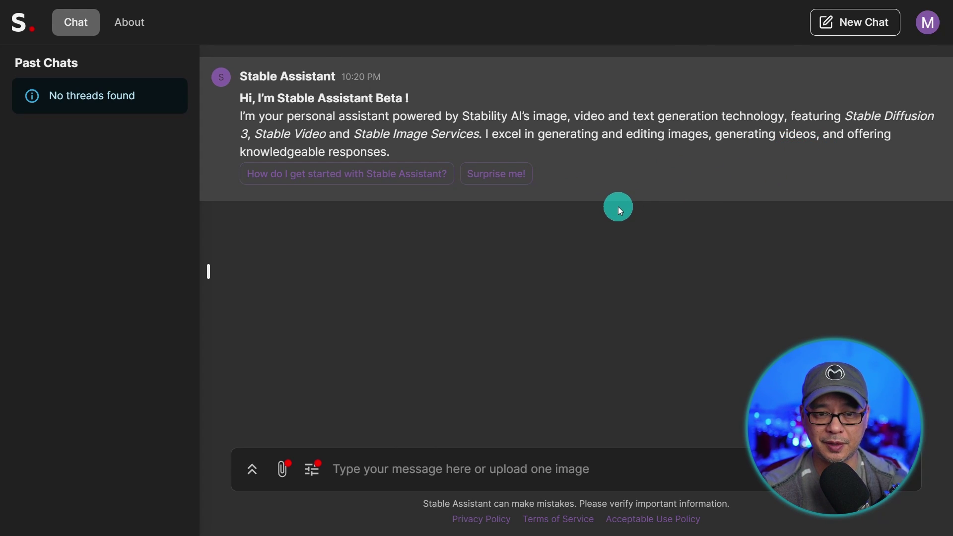
- Show the getting-started instructions and write the prompt "generate an image of cute dog holding a sign reading "Monzon Media""
{"action": "left_click", "coordinate": [318, 168]}
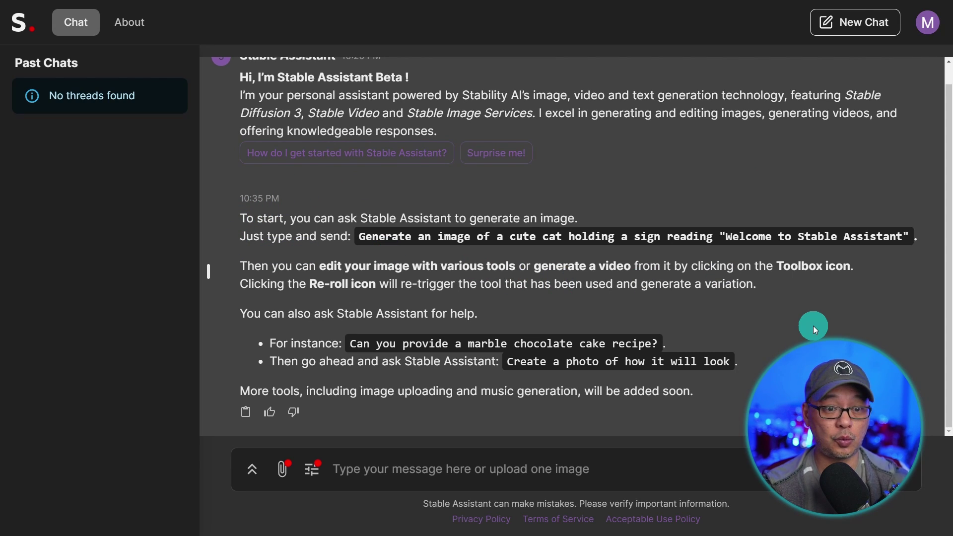
{"action": "left_click", "coordinate": [686, 477]}
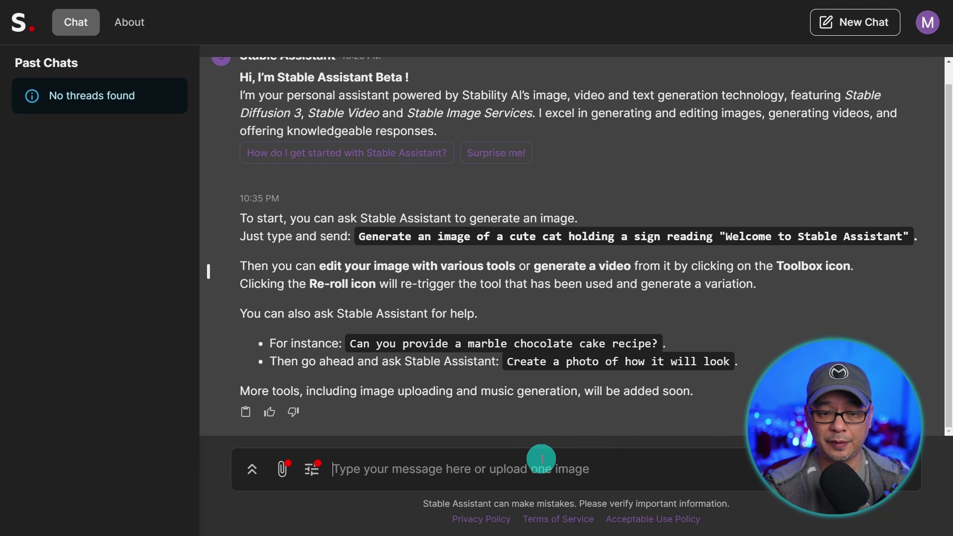
{"action": "type", "text": "gene"}
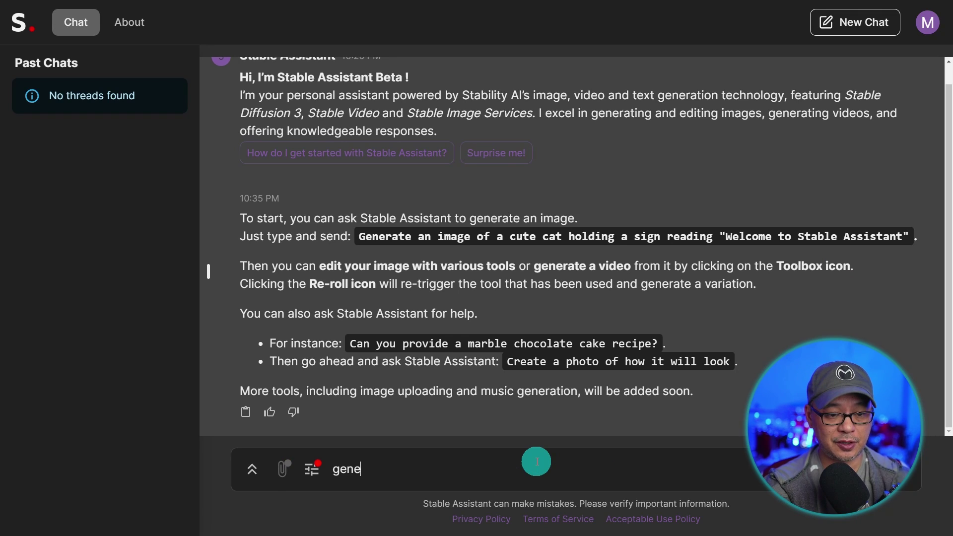
{"action": "type", "text": "rate an image of c"}
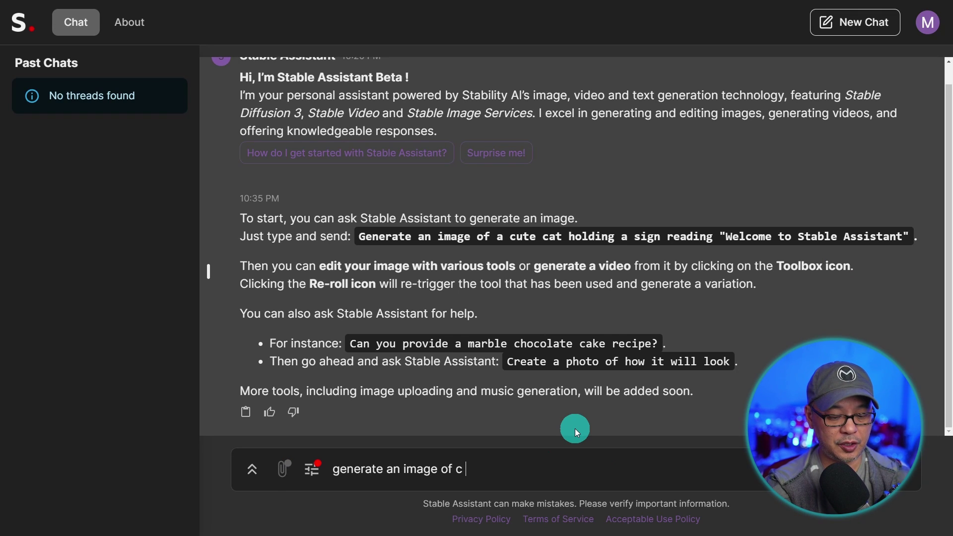
{"action": "type", "text": "ute dog holding a s"}
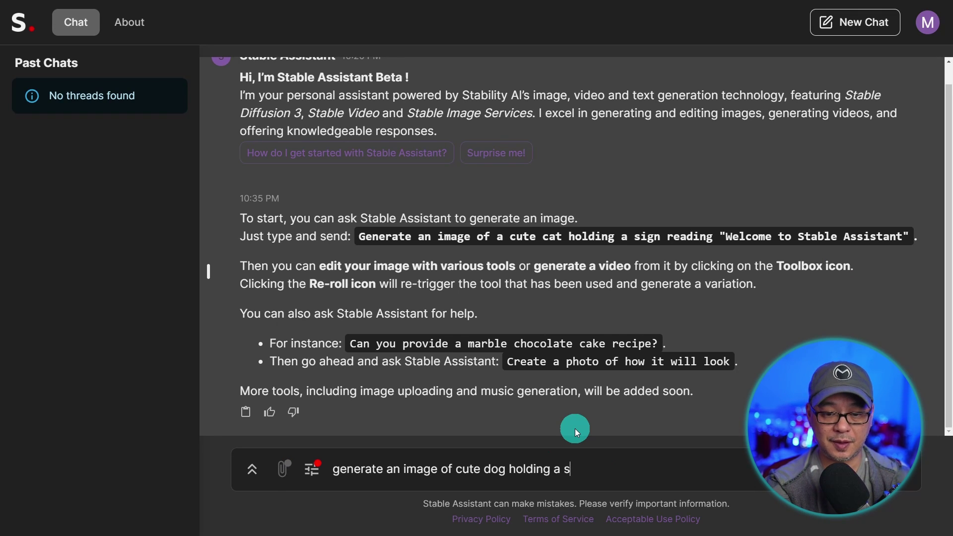
{"action": "type", "text": "ign reading \"Monz"}
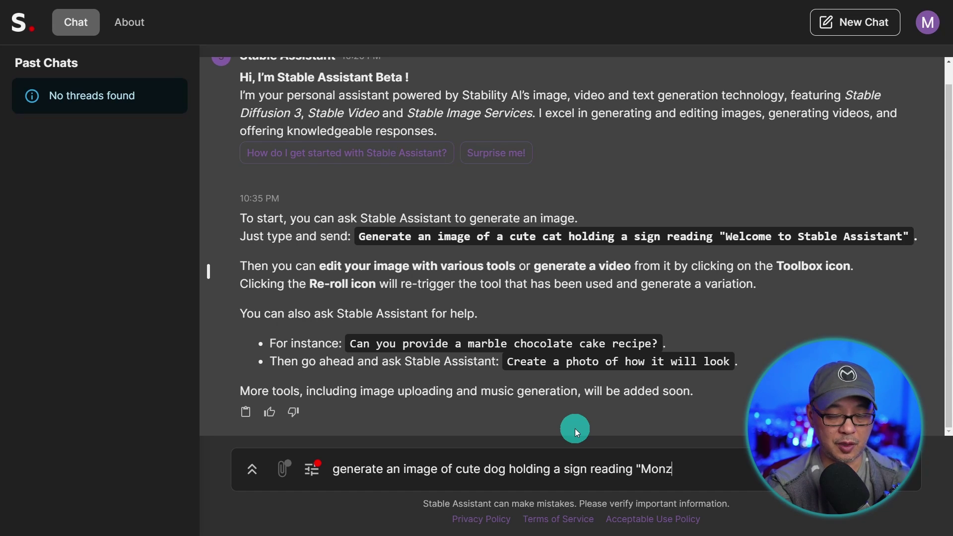
{"action": "type", "text": "on MEd"}
{"action": "key", "text": "BackSpace"}
{"action": "key", "text": "BackSpace"}
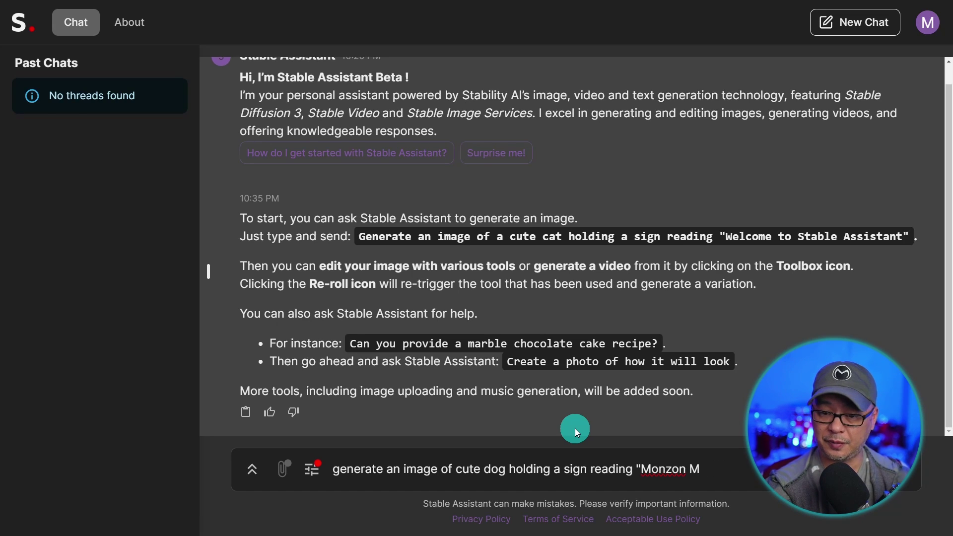
{"action": "type", "text": "edia\""}
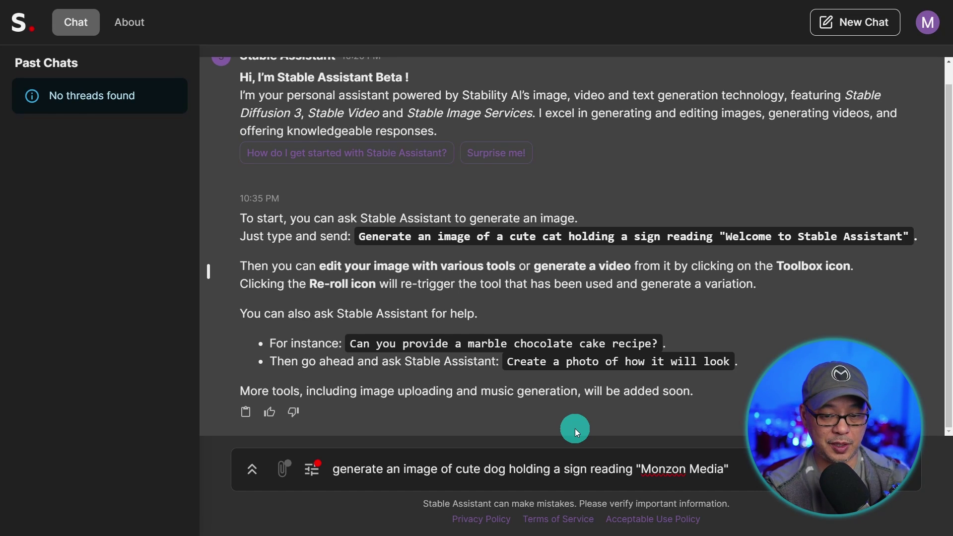
- Insert "wearing glasses and a jean jacket" after "dog" in the prompt and send it to generate the image
{"action": "left_click", "coordinate": [500, 469]}
{"action": "type", "text": "wearing "}
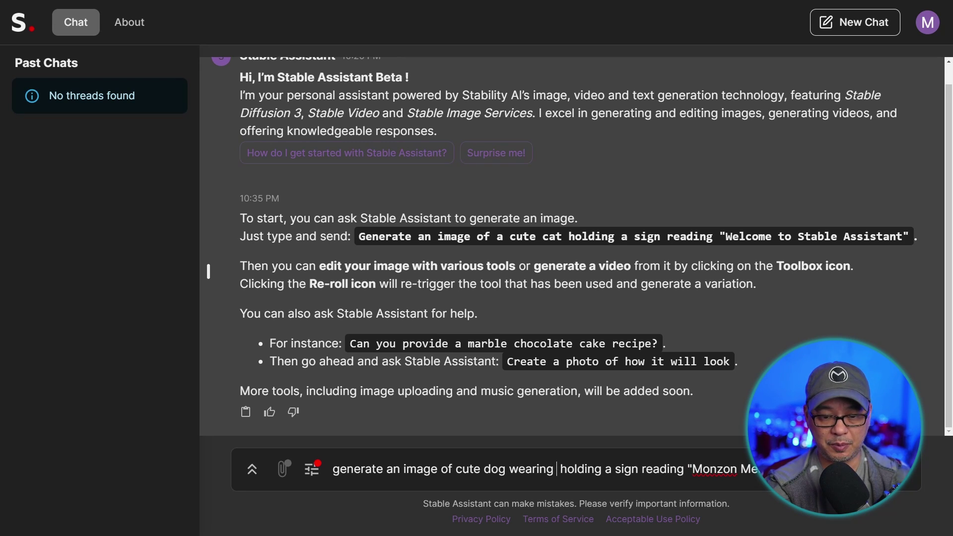
{"action": "type", "text": "glasses and a j"}
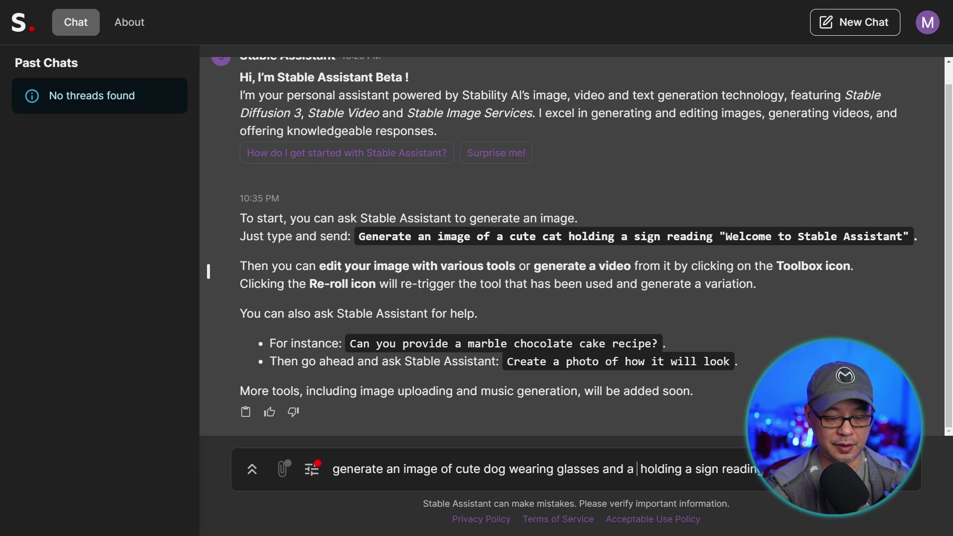
{"action": "type", "text": "ean jacket"}
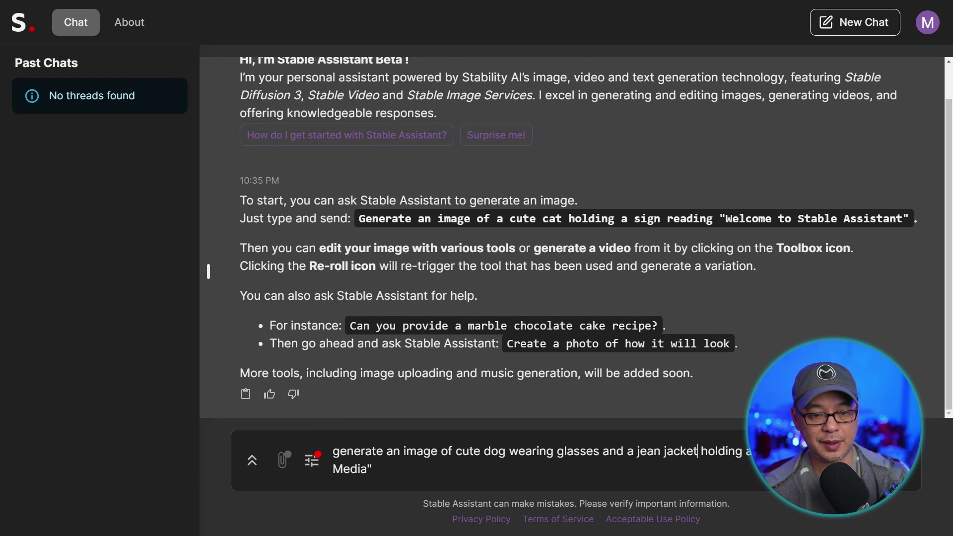
{"action": "key", "text": "Return"}
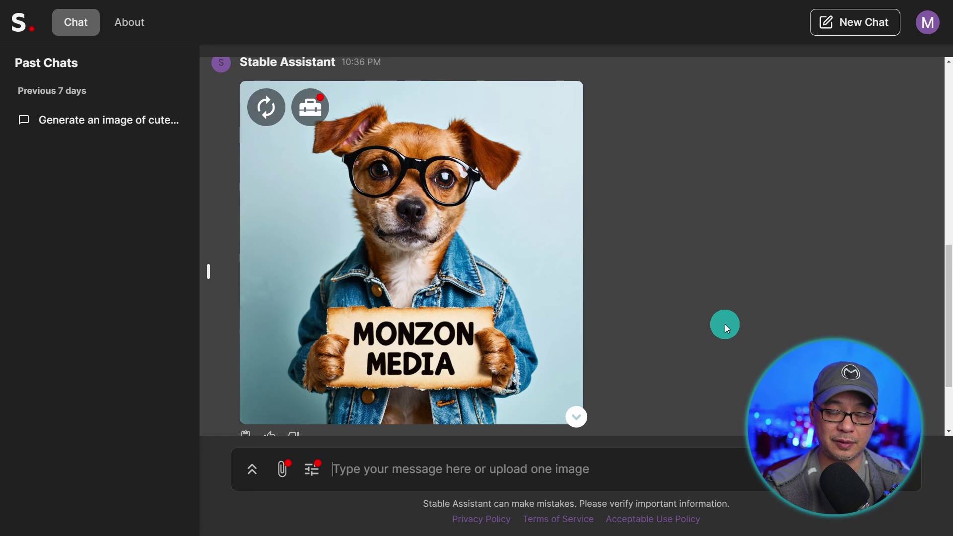
- Create a restyled version of the dog picture with the prompt "generate the same image in a 3D pixar style"
{"action": "type", "text": "generate the same image in a cartoon pixa"}
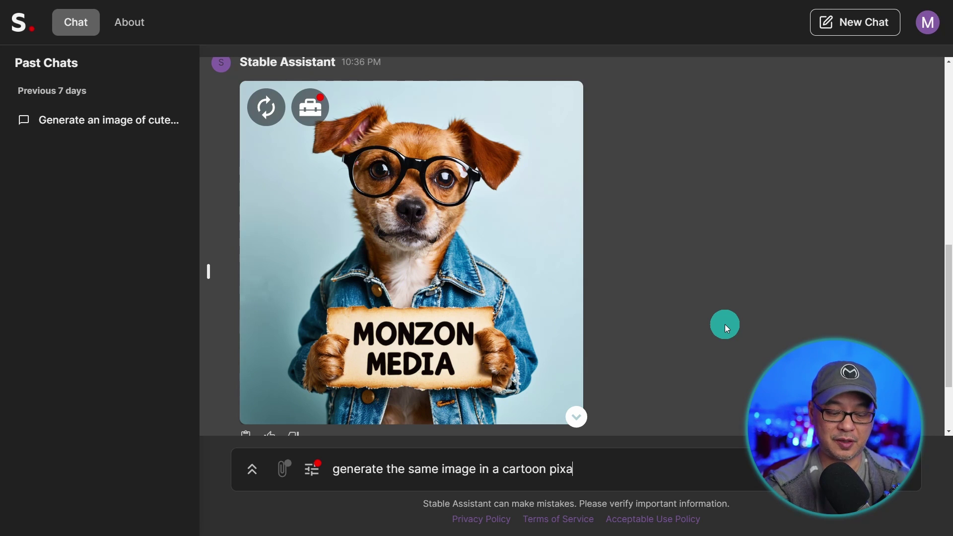
{"action": "key", "text": "ctrl+Left"}
{"action": "key", "text": "ctrl+Left"}
{"action": "key", "text": "Left"}
{"action": "key", "text": "ctrl+BackSpace"}
{"action": "type", "text": "3D"}
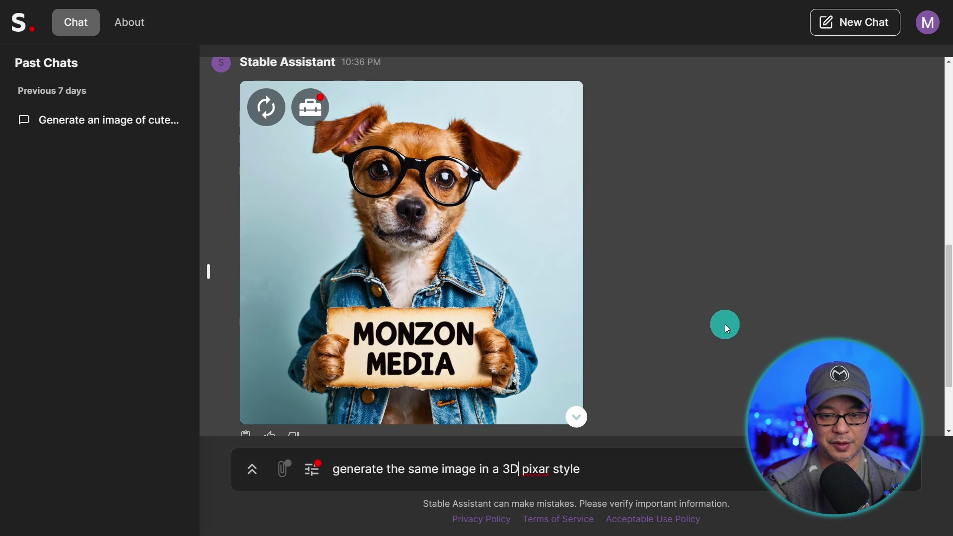
{"action": "key", "text": "Return"}
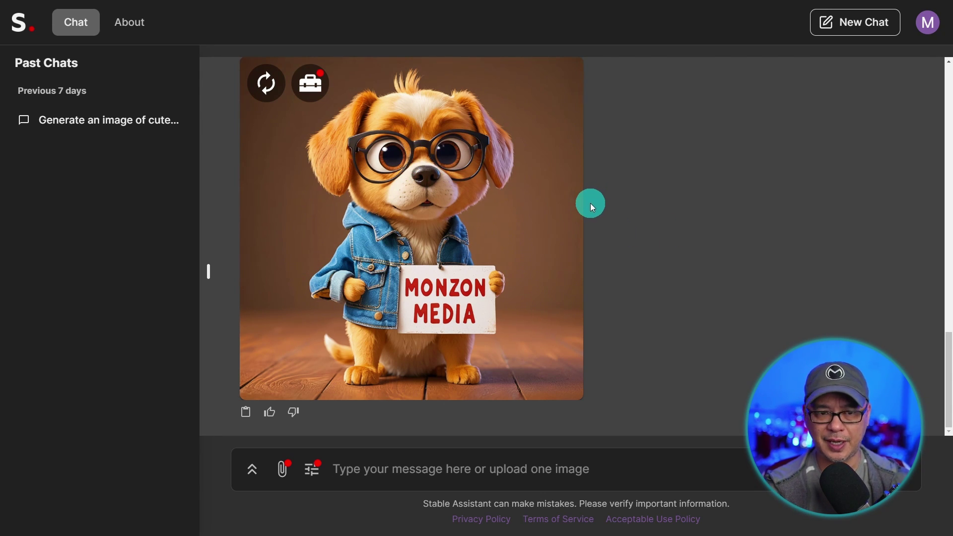
- Inspect the 3D Pixar-style dog and the photographic dog images at enlarged size, closing each view
{"action": "left_click", "coordinate": [496, 207]}
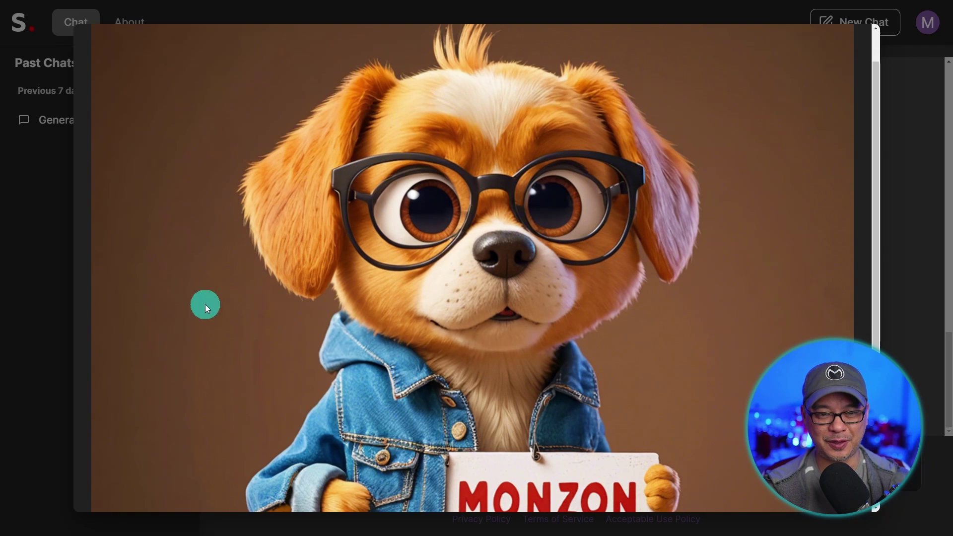
{"action": "scroll", "coordinate": [627, 258], "scroll_direction": "down", "scroll_amount": 3}
{"action": "key", "text": "Escape"}
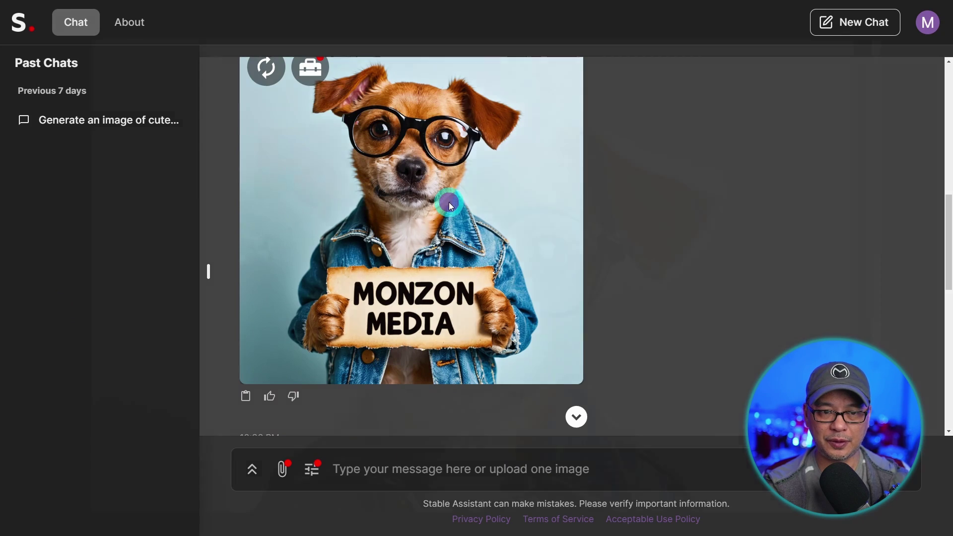
{"action": "left_click", "coordinate": [448, 201]}
{"action": "scroll", "coordinate": [646, 272], "scroll_direction": "down", "scroll_amount": 6}
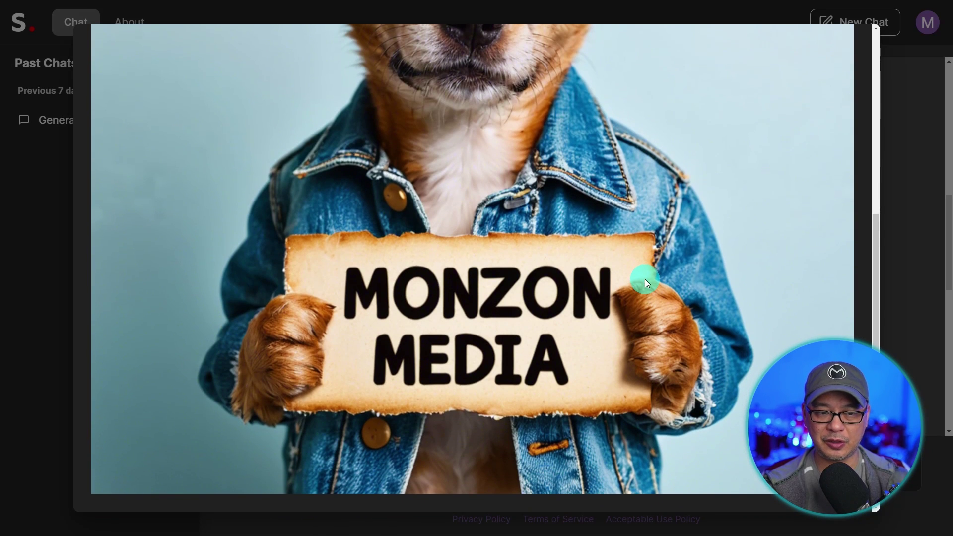
{"action": "scroll", "coordinate": [644, 279], "scroll_direction": "up", "scroll_amount": 6}
{"action": "left_click", "coordinate": [53, 225]}
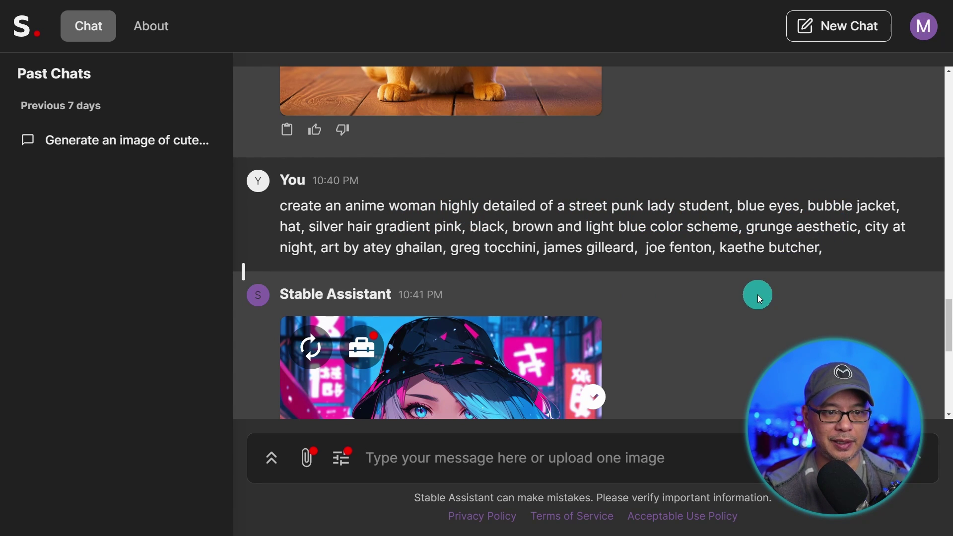
- Review the generated anime woman image in the chat and close the enlarged Thor image
{"action": "scroll", "coordinate": [757, 294], "scroll_direction": "down", "scroll_amount": 1}
{"action": "scroll", "coordinate": [757, 294], "scroll_direction": "down", "scroll_amount": 1}
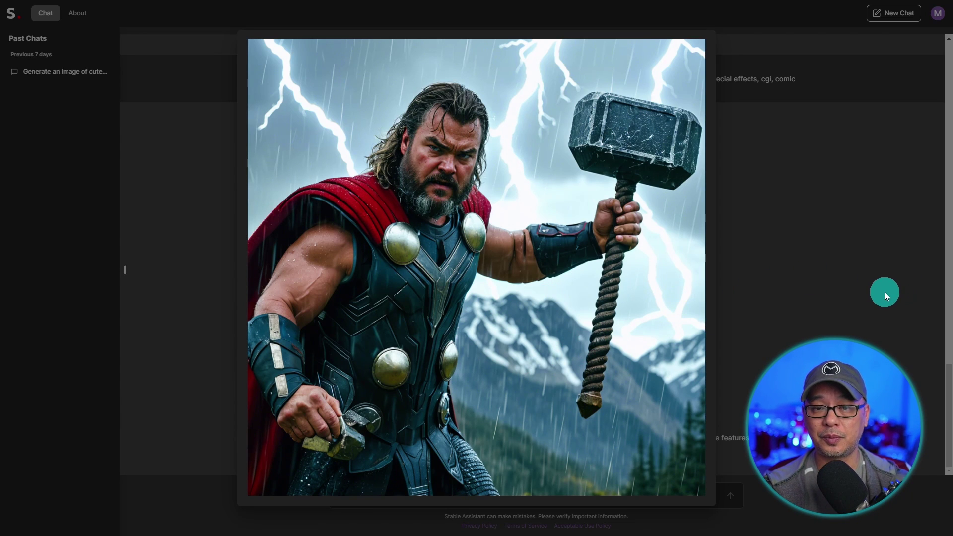
{"action": "left_click", "coordinate": [877, 293]}
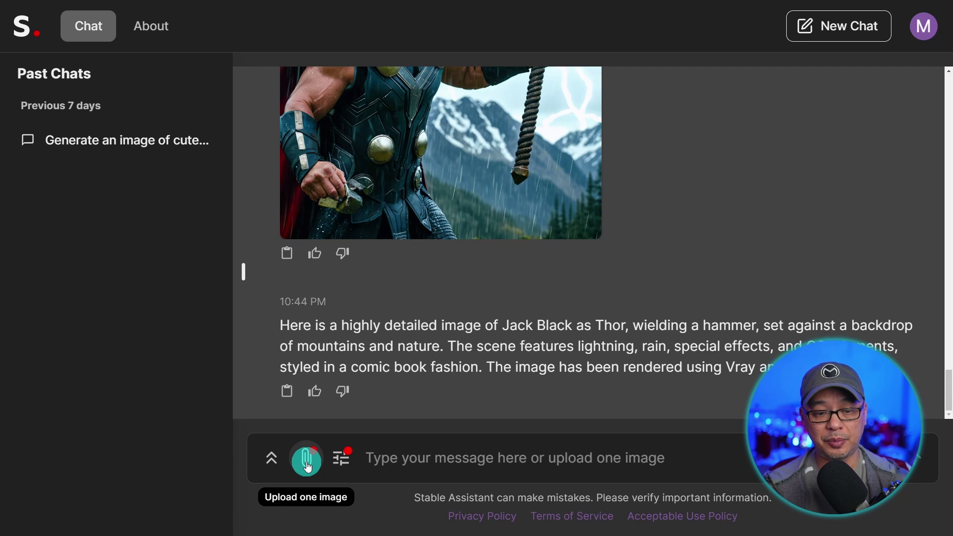
- Check the available image generation aspect ratios in the settings and close them without choosing another one
{"action": "left_click", "coordinate": [346, 457]}
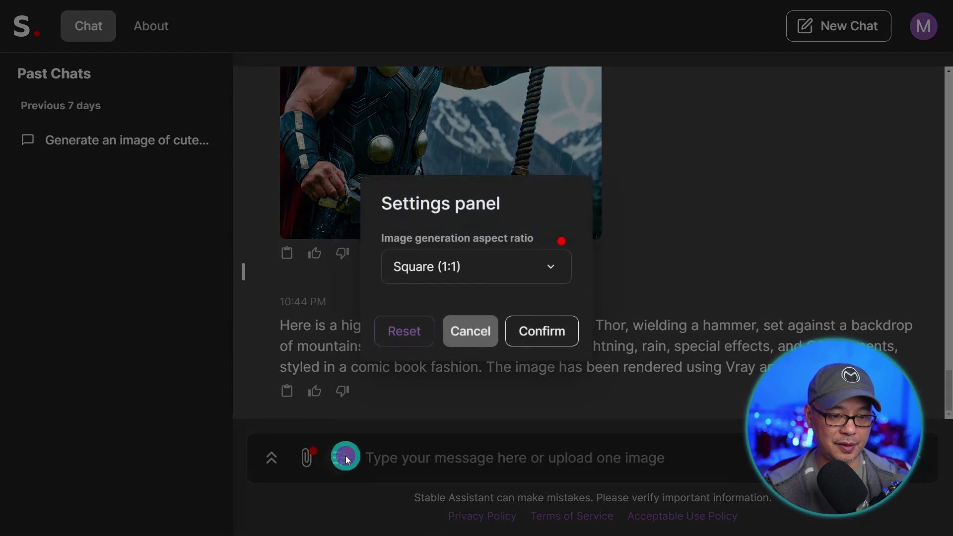
{"action": "left_click", "coordinate": [509, 271]}
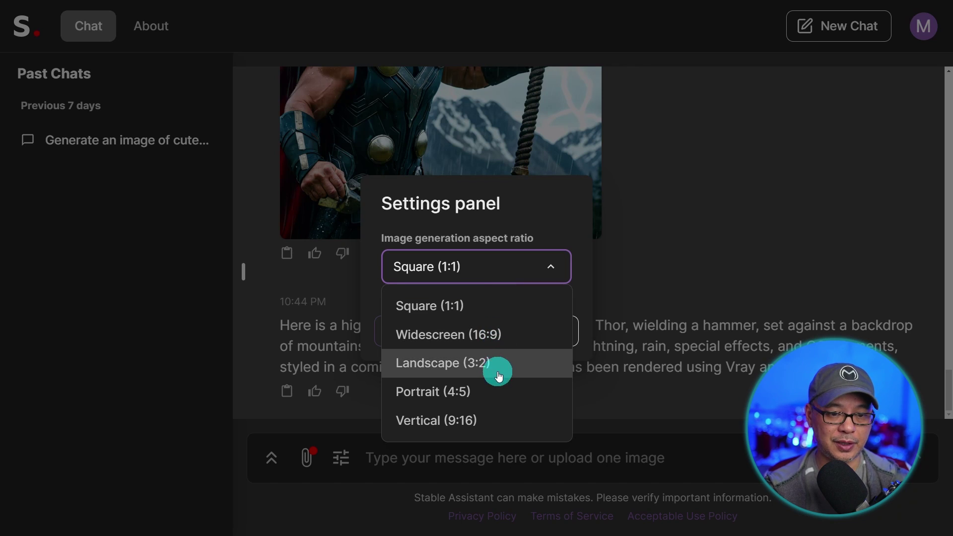
{"action": "left_click", "coordinate": [660, 260]}
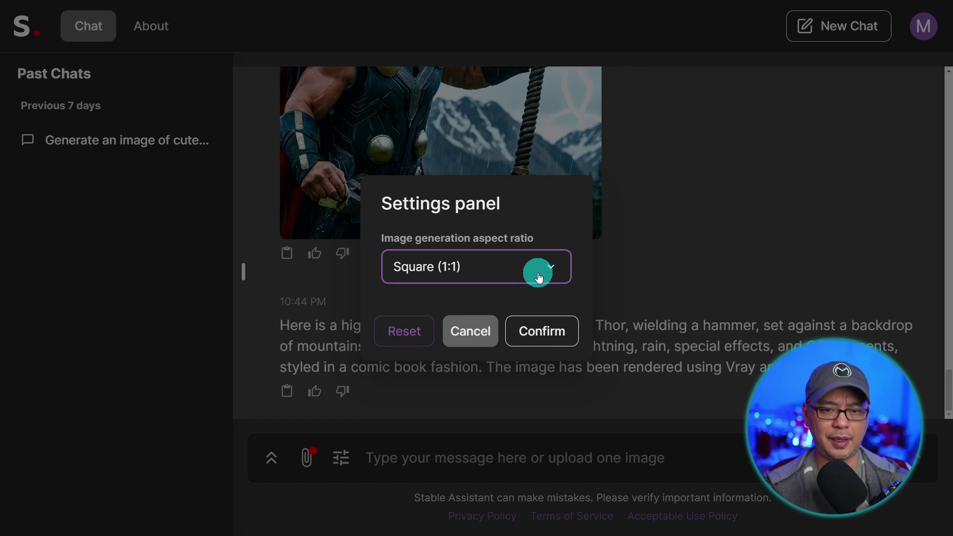
{"action": "left_click", "coordinate": [656, 263]}
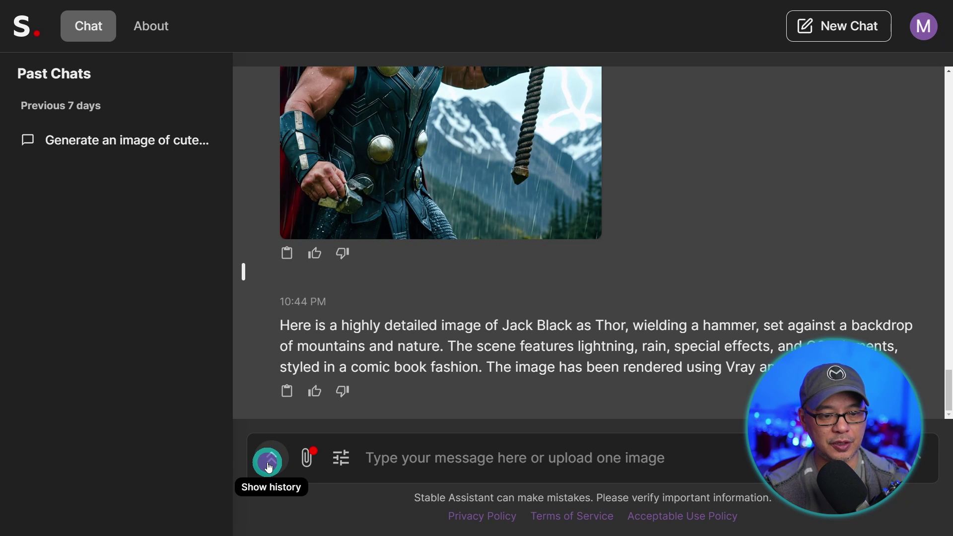
- Look through the history of previously sent prompts, close it, and return to the Thor image in the chat
{"action": "left_click", "coordinate": [268, 467]}
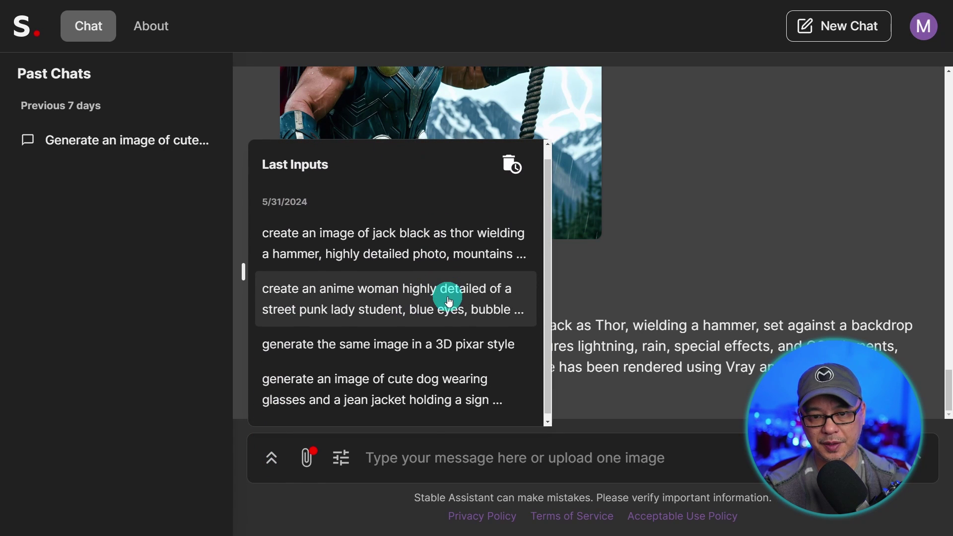
{"action": "scroll", "coordinate": [417, 352], "scroll_direction": "down", "scroll_amount": 1}
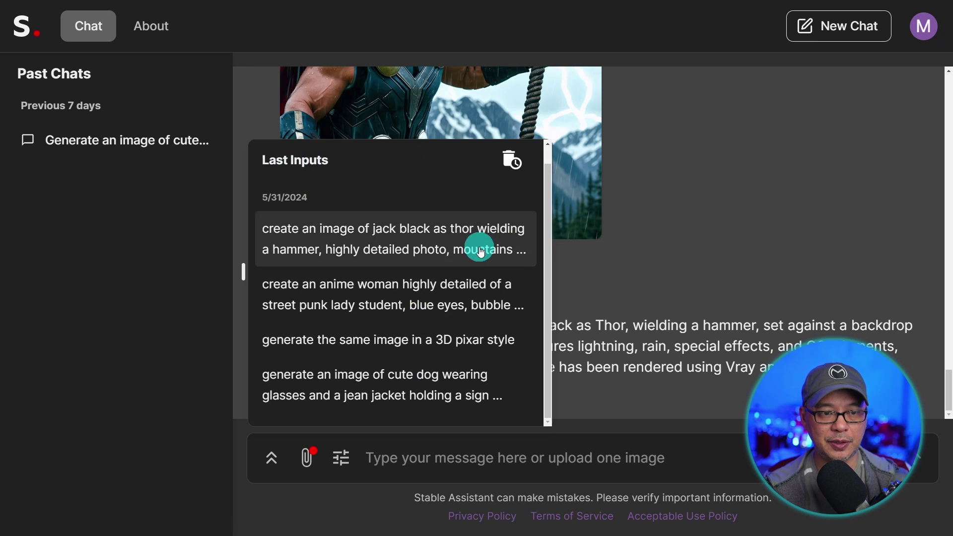
{"action": "left_click", "coordinate": [695, 392]}
{"action": "scroll", "coordinate": [496, 248], "scroll_direction": "up", "scroll_amount": 3}
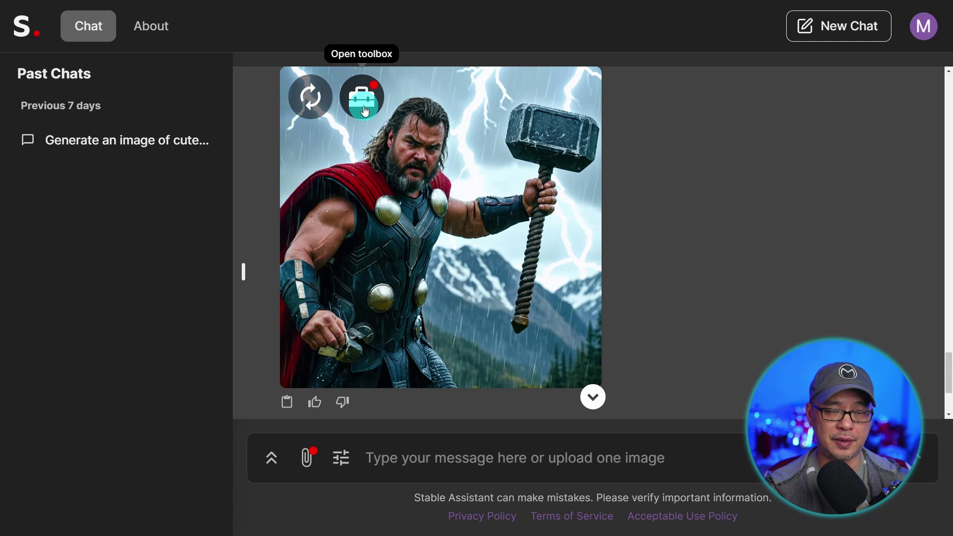
- Apply Search and Replace to the Thor image, replacing "hammer" with "axe", and generate the result
{"action": "left_click", "coordinate": [365, 111]}
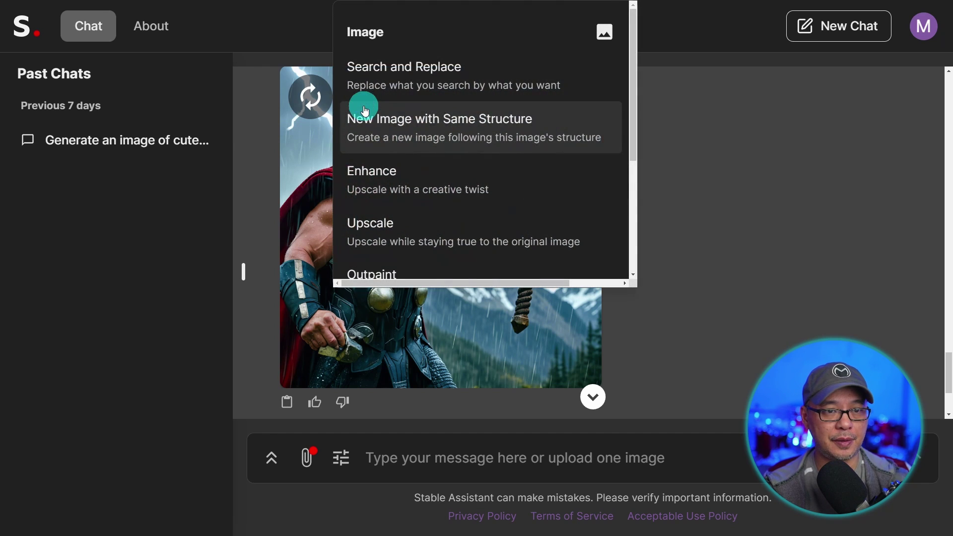
{"action": "left_click", "coordinate": [443, 90]}
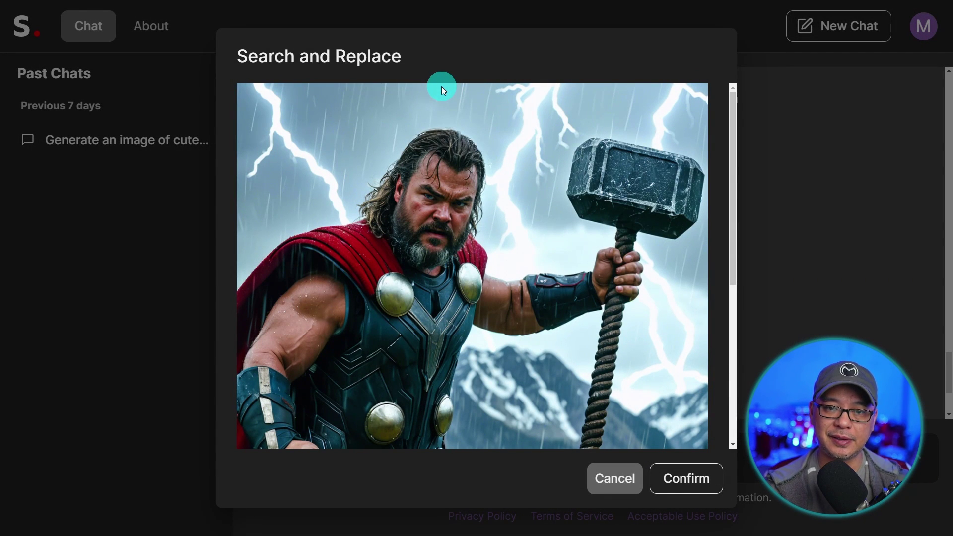
{"action": "left_click", "coordinate": [631, 220]}
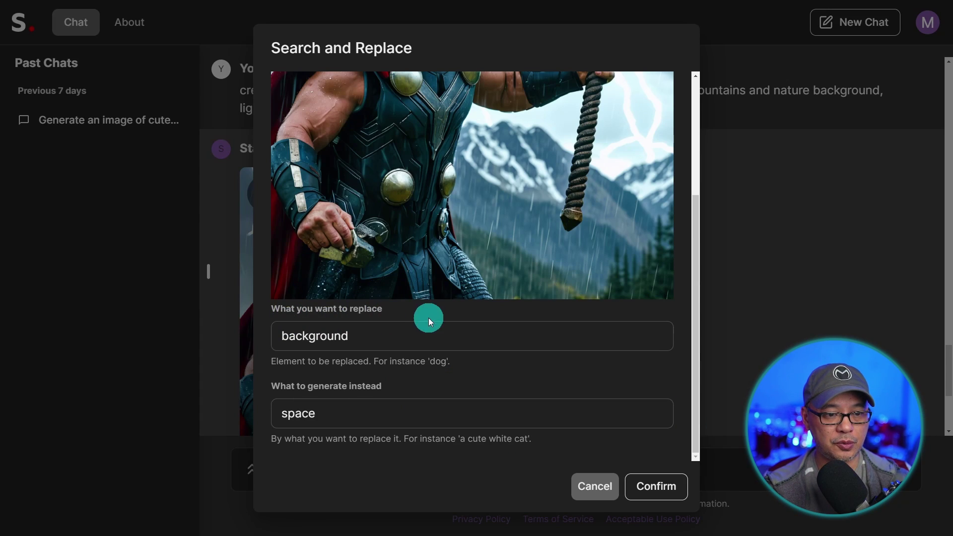
{"action": "triple_click", "coordinate": [406, 337]}
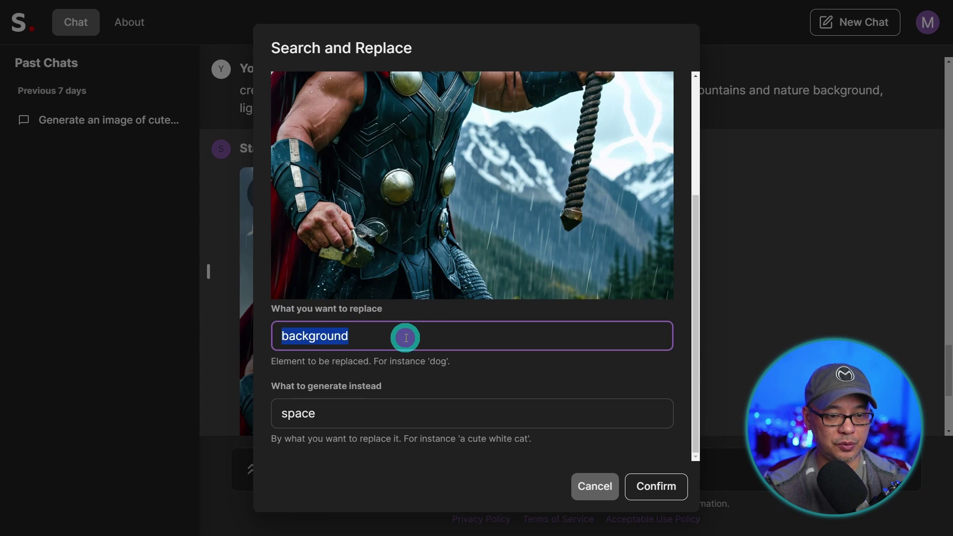
{"action": "type", "text": "hammer"}
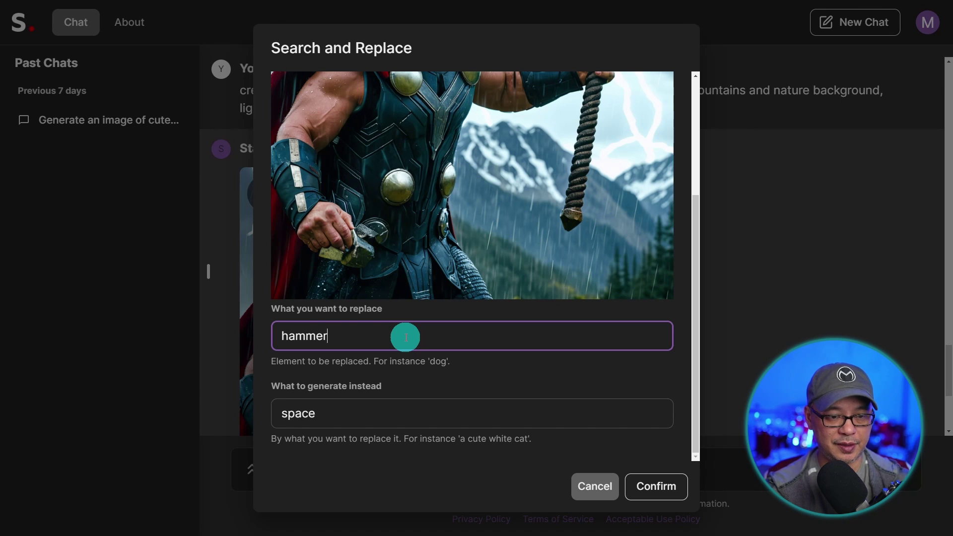
{"action": "triple_click", "coordinate": [383, 411]}
{"action": "type", "text": "axe"}
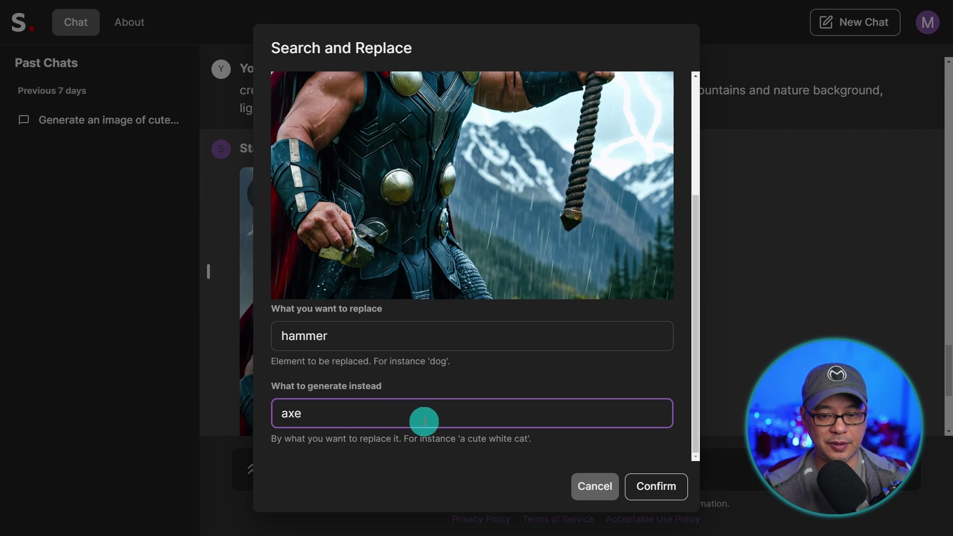
{"action": "left_click", "coordinate": [655, 486]}
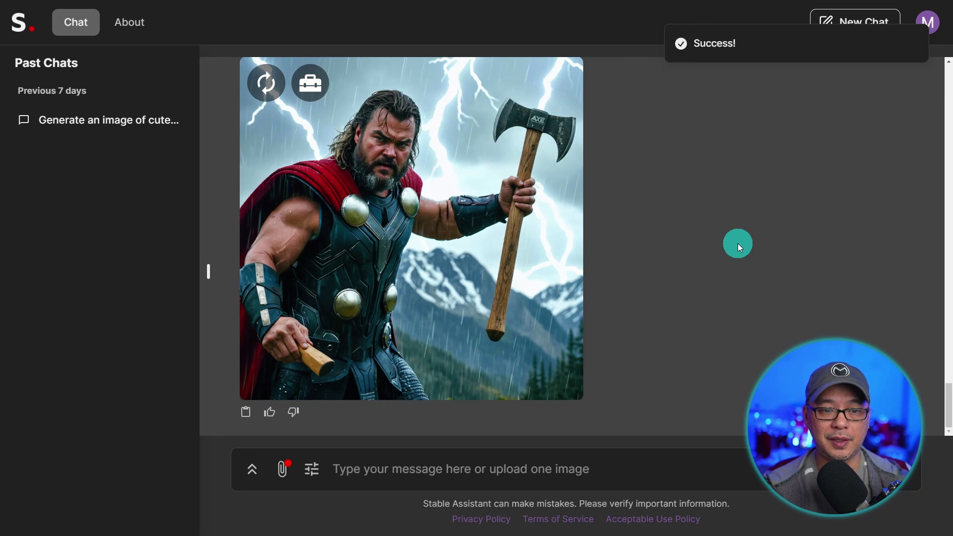
- Inspect the enlarged image of Thor holding the axe up close from face to forearm, and close the enlarged view
{"action": "left_click", "coordinate": [548, 273]}
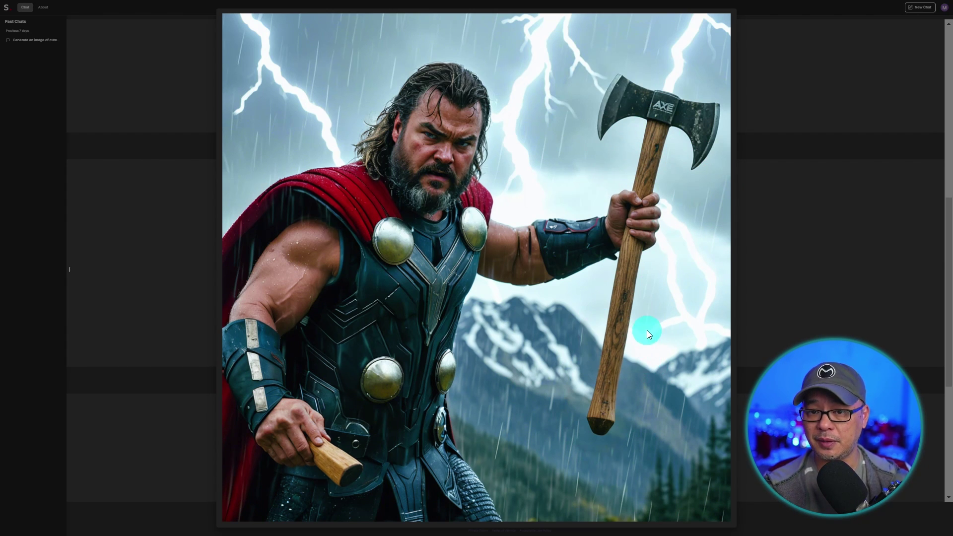
{"action": "key", "text": "ctrl+plus"}
{"action": "key", "text": "ctrl+plus"}
{"action": "key", "text": "ctrl+plus"}
{"action": "key", "text": "ctrl+plus"}
{"action": "key", "text": "ctrl+plus"}
{"action": "key", "text": "ctrl+plus"}
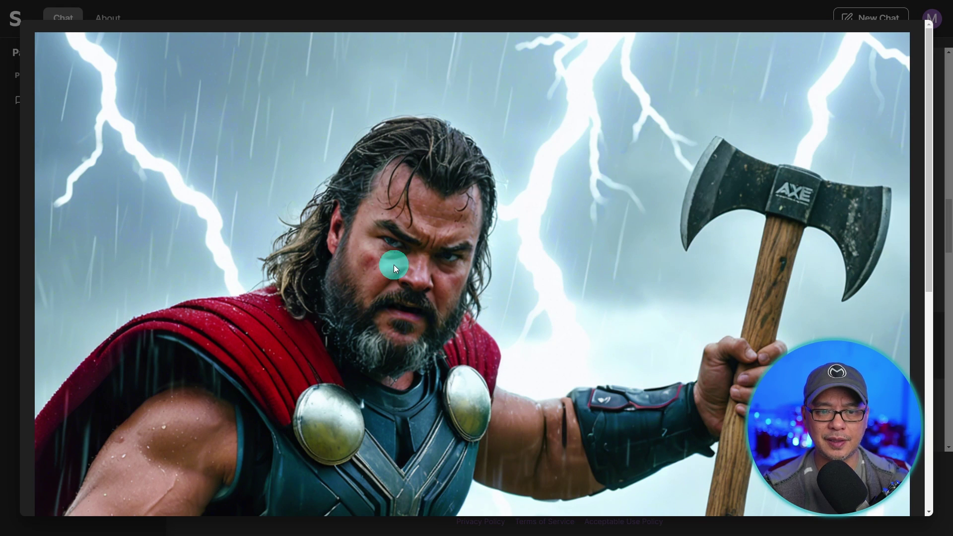
{"action": "scroll", "coordinate": [645, 296], "scroll_direction": "down", "scroll_amount": 4}
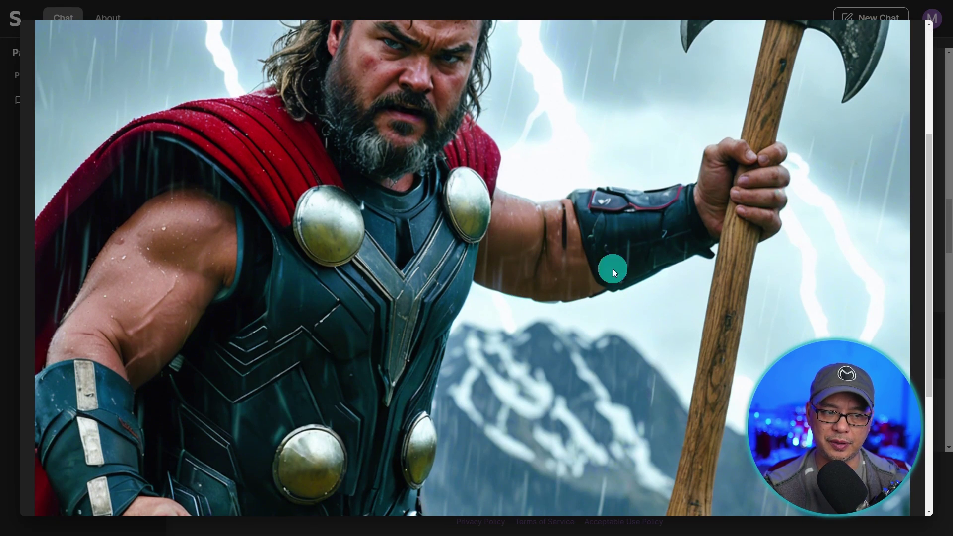
{"action": "key", "text": "ctrl+minus"}
{"action": "key", "text": "ctrl+minus"}
{"action": "key", "text": "ctrl+minus"}
{"action": "key", "text": "ctrl+minus"}
{"action": "key", "text": "ctrl+minus"}
{"action": "key", "text": "ctrl+minus"}
{"action": "key", "text": "ctrl+minus"}
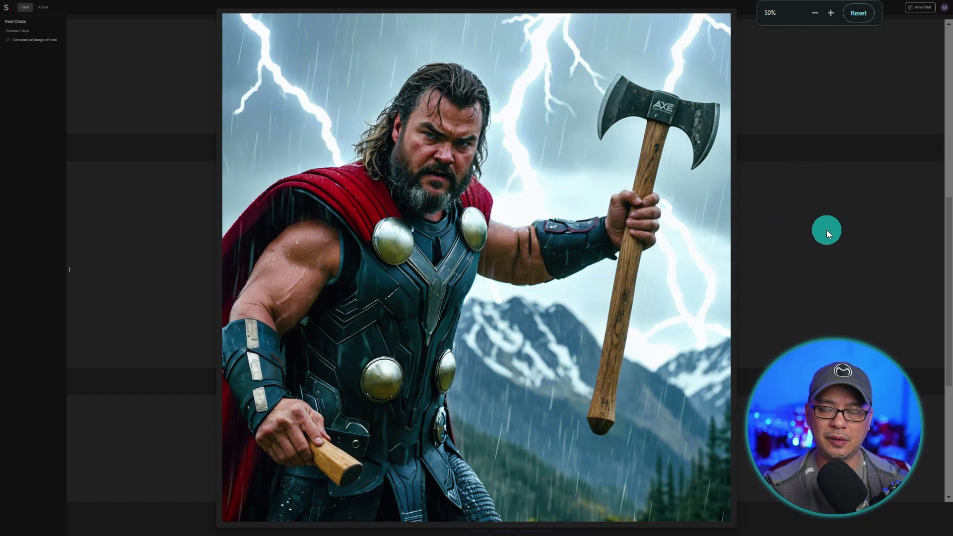
{"action": "left_click", "coordinate": [826, 230]}
- Generate a New Image with Same Structure from the original Thor hammer image using the prompt "In anime style", and close its enlarged view
{"action": "key", "text": "ctrl+plus"}
{"action": "key", "text": "ctrl+plus"}
{"action": "key", "text": "ctrl+plus"}
{"action": "key", "text": "ctrl+plus"}
{"action": "key", "text": "ctrl+plus"}
{"action": "key", "text": "ctrl+plus"}
{"action": "key", "text": "ctrl+plus"}
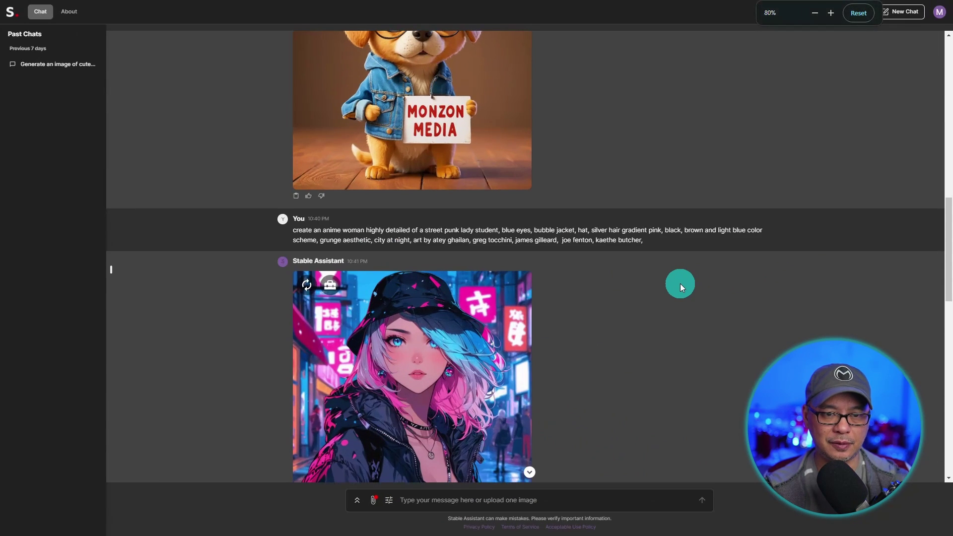
{"action": "scroll", "coordinate": [679, 283], "scroll_direction": "down", "scroll_amount": 5}
{"action": "left_click", "coordinate": [251, 185]}
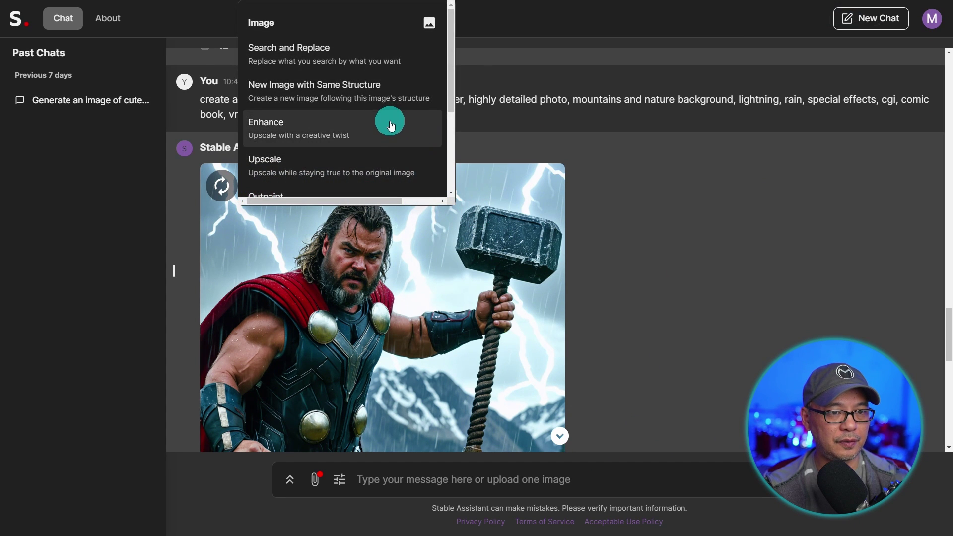
{"action": "key", "text": "ctrl+plus"}
{"action": "key", "text": "ctrl+plus"}
{"action": "key", "text": "ctrl+plus"}
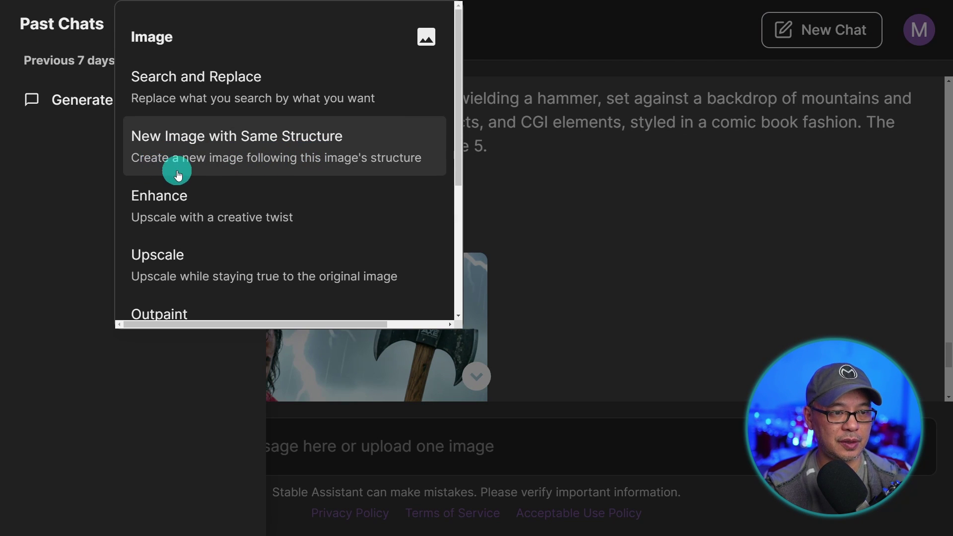
{"action": "left_click", "coordinate": [343, 164]}
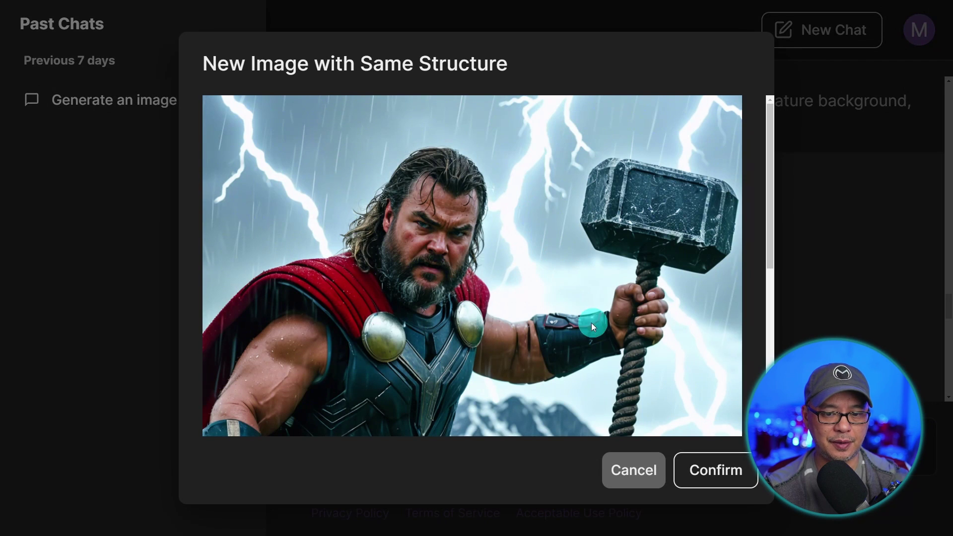
{"action": "scroll", "coordinate": [593, 305], "scroll_direction": "down", "scroll_amount": 5}
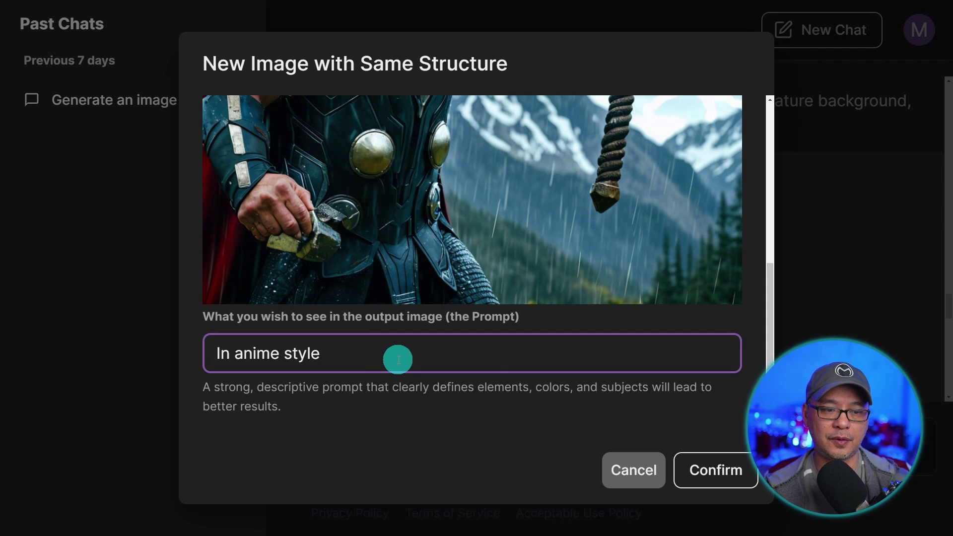
{"action": "left_click", "coordinate": [712, 476]}
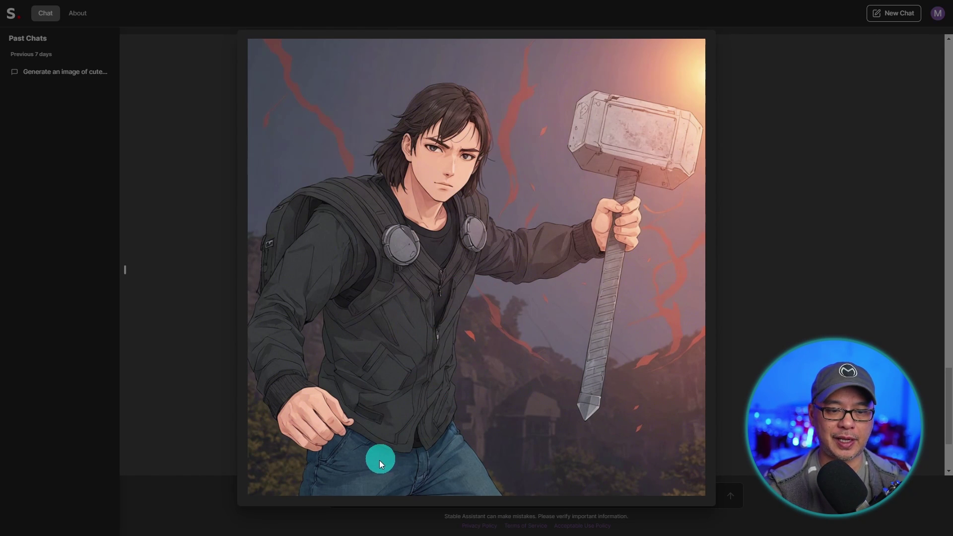
{"action": "left_click", "coordinate": [793, 308]}
- Outpaint the original Thor hammer image by 256 pixels up, right, down and left
{"action": "scroll", "coordinate": [687, 287], "scroll_direction": "up", "scroll_amount": 3}
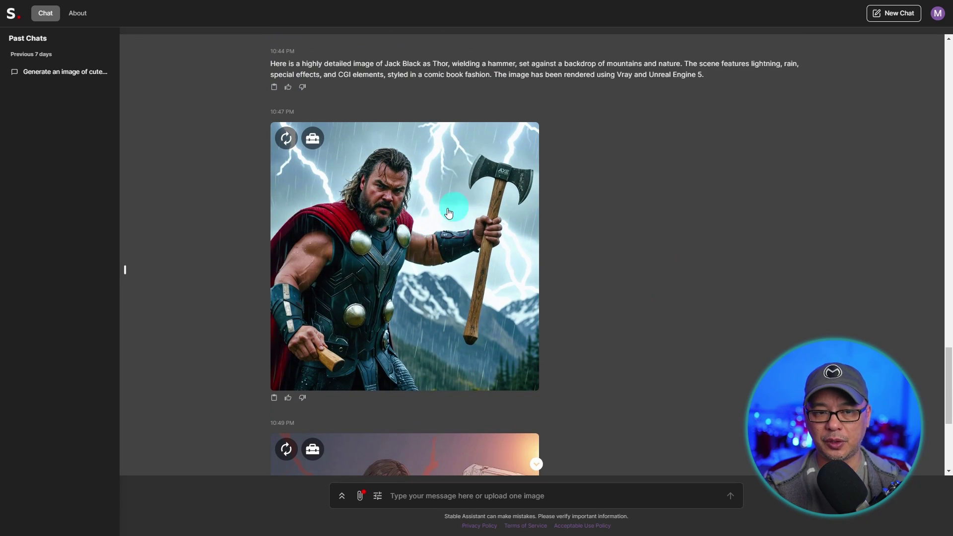
{"action": "key", "text": "ctrl+plus"}
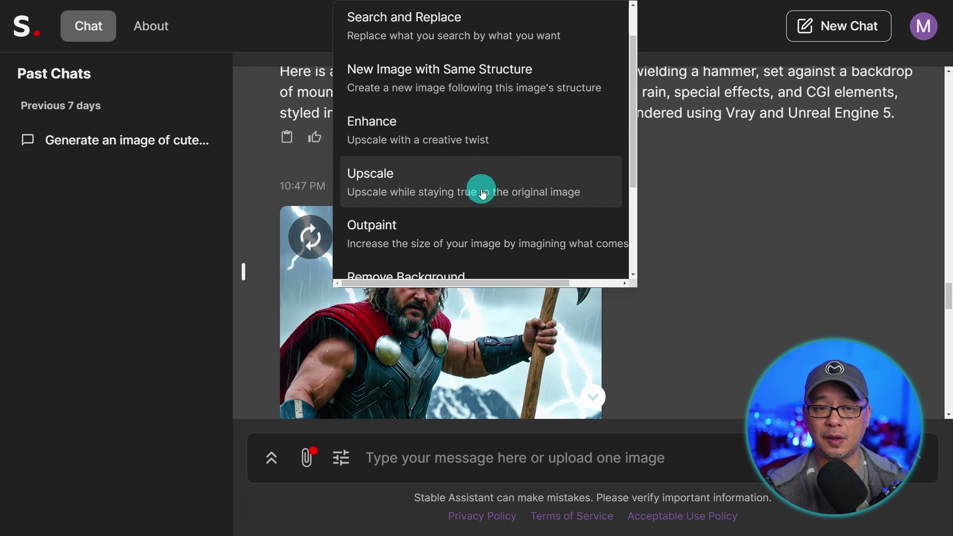
{"action": "scroll", "coordinate": [483, 194], "scroll_direction": "down", "scroll_amount": 1}
{"action": "scroll", "coordinate": [482, 194], "scroll_direction": "down", "scroll_amount": 2}
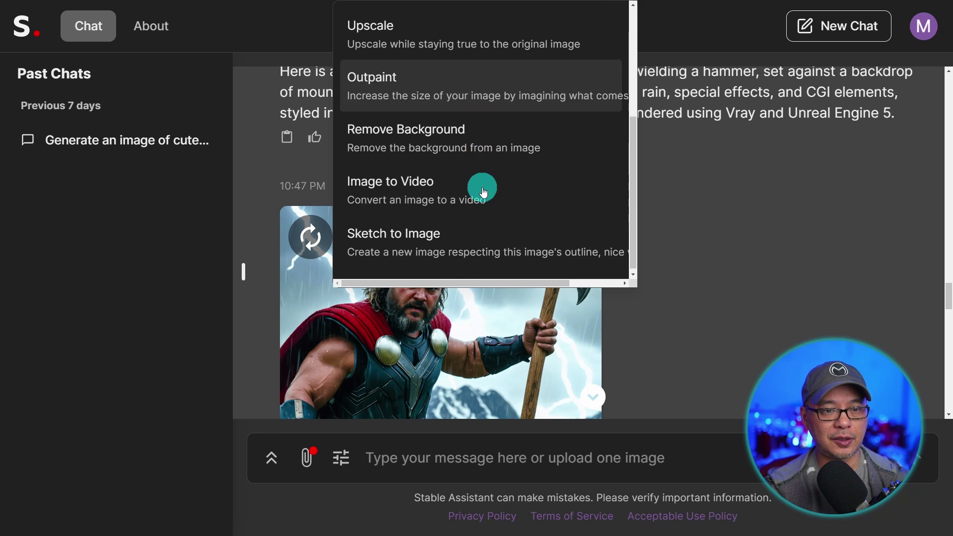
{"action": "left_click", "coordinate": [412, 93]}
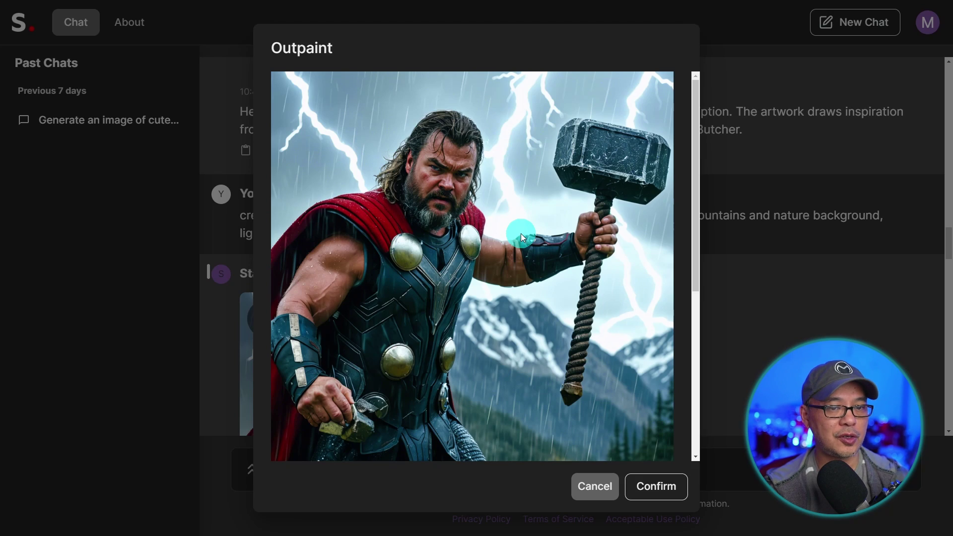
{"action": "scroll", "coordinate": [520, 232], "scroll_direction": "down", "scroll_amount": 6}
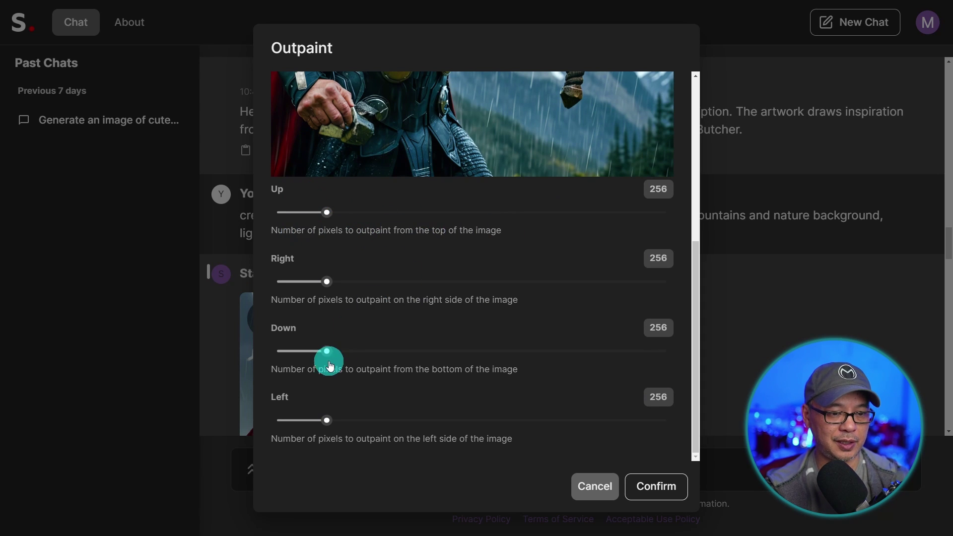
{"action": "left_click", "coordinate": [672, 491]}
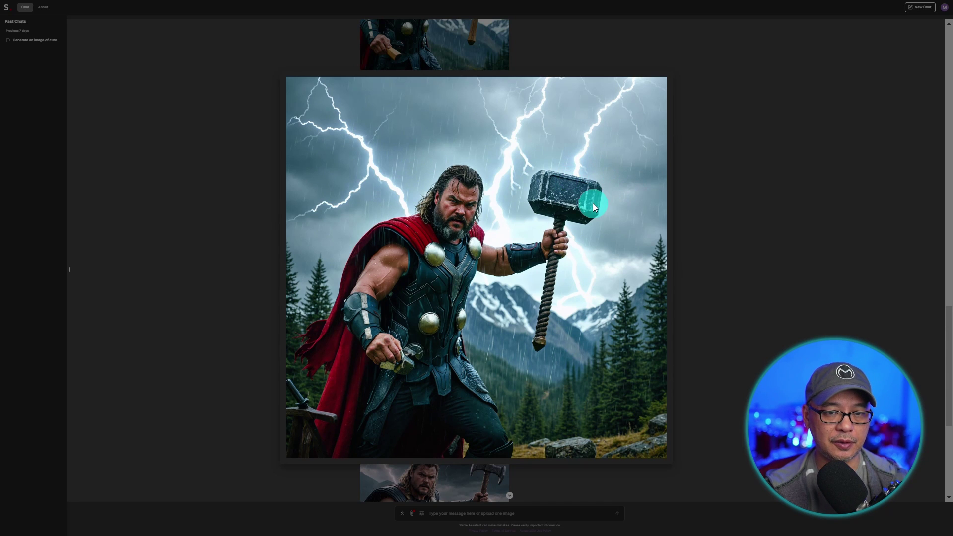
- Remove the background from the original Thor hammer image
{"action": "key", "text": "ctrl+0"}
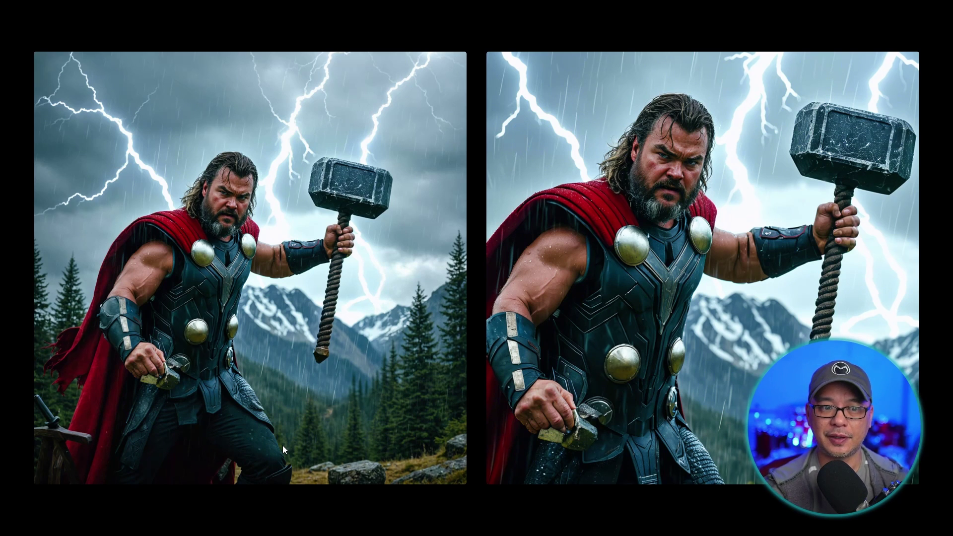
{"action": "left_click", "coordinate": [380, 388]}
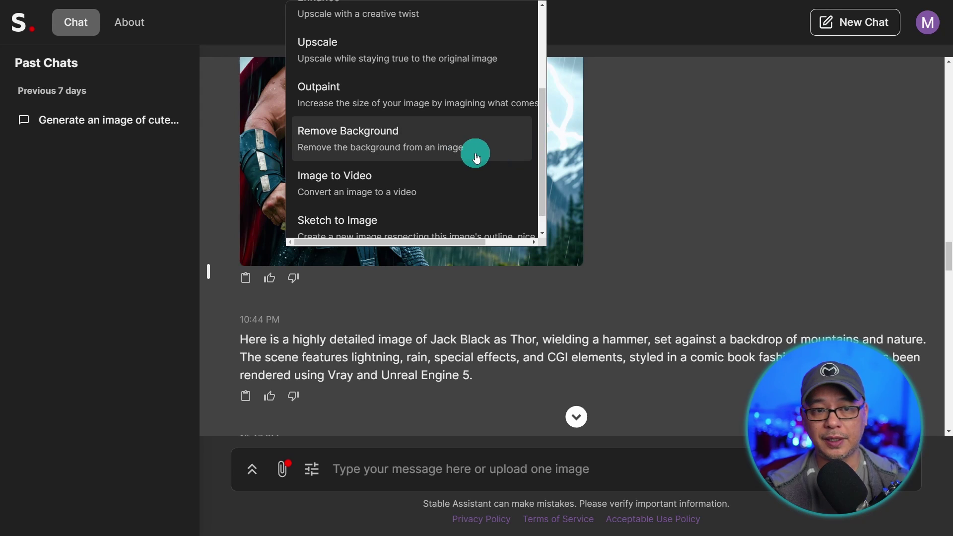
{"action": "left_click", "coordinate": [455, 148]}
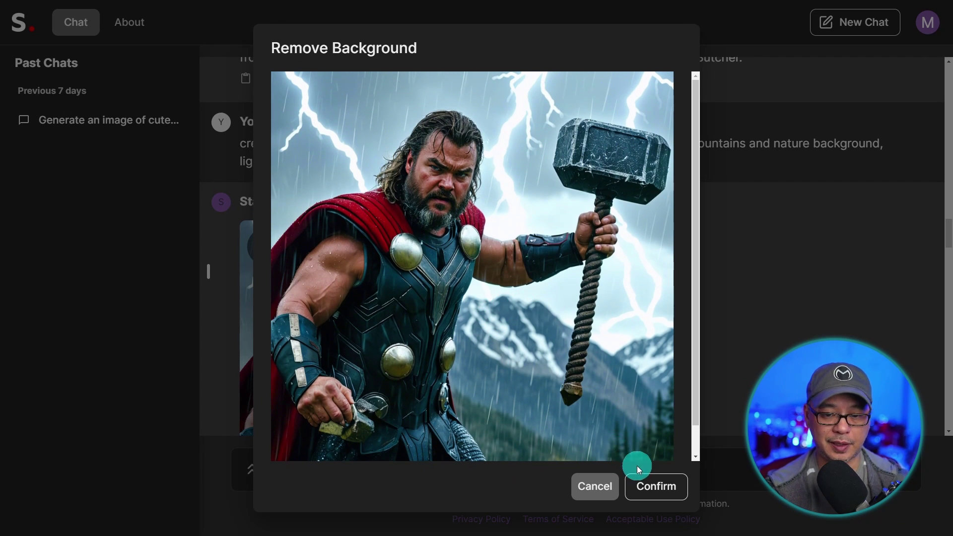
{"action": "left_click", "coordinate": [653, 487]}
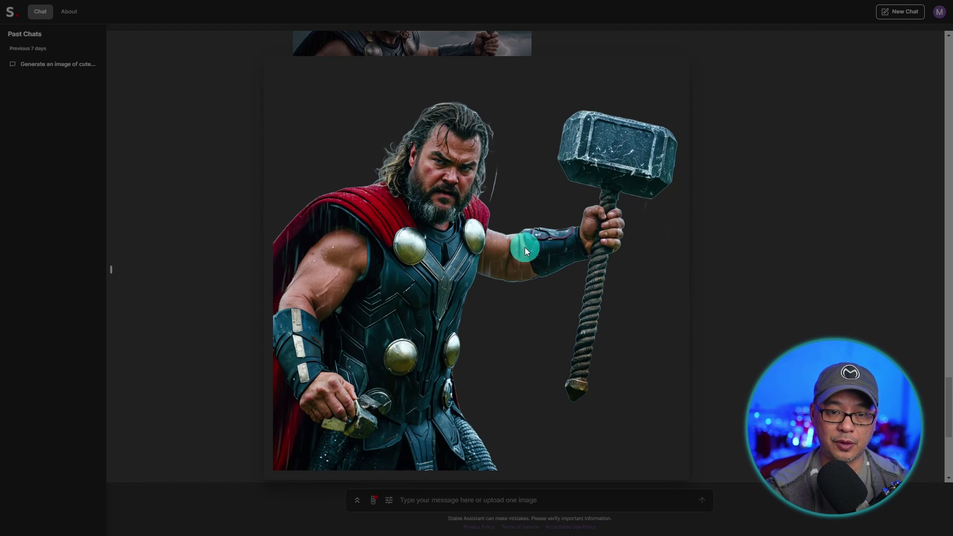
- Examine the edges of the enlarged Thor cutout around the hair, arm, hammer and lower body
{"action": "left_click", "coordinate": [525, 213]}
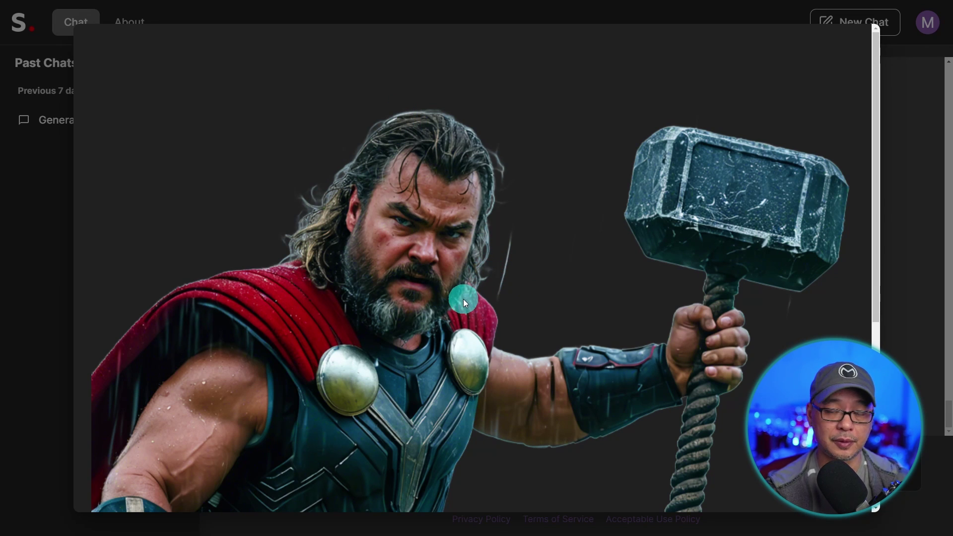
{"action": "key", "text": "ctrl+plus"}
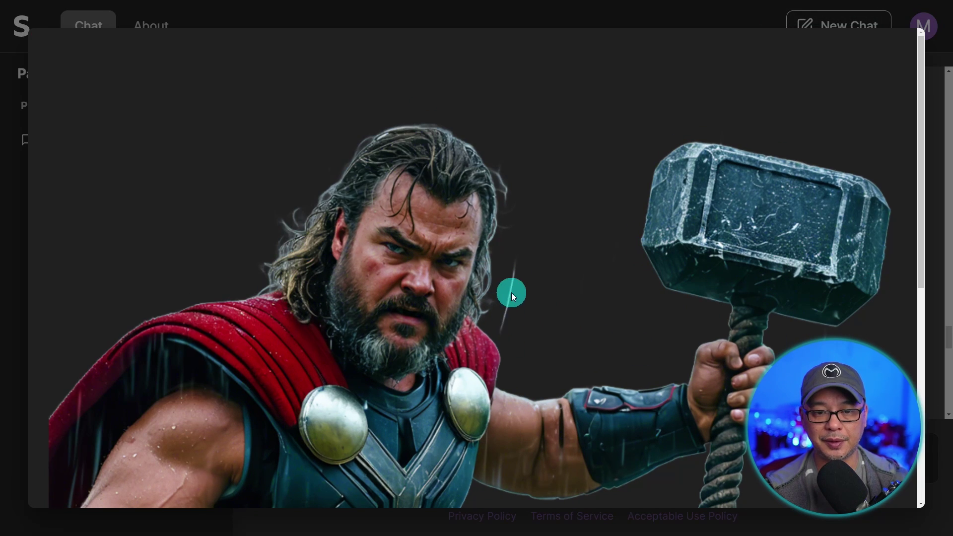
{"action": "scroll", "coordinate": [573, 293], "scroll_direction": "down", "scroll_amount": 5}
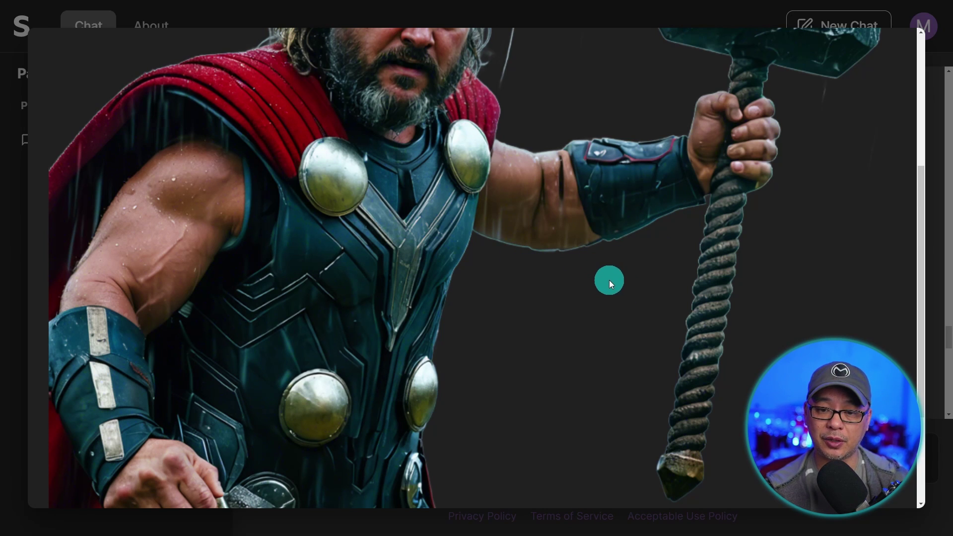
{"action": "scroll", "coordinate": [621, 284], "scroll_direction": "down", "scroll_amount": 3}
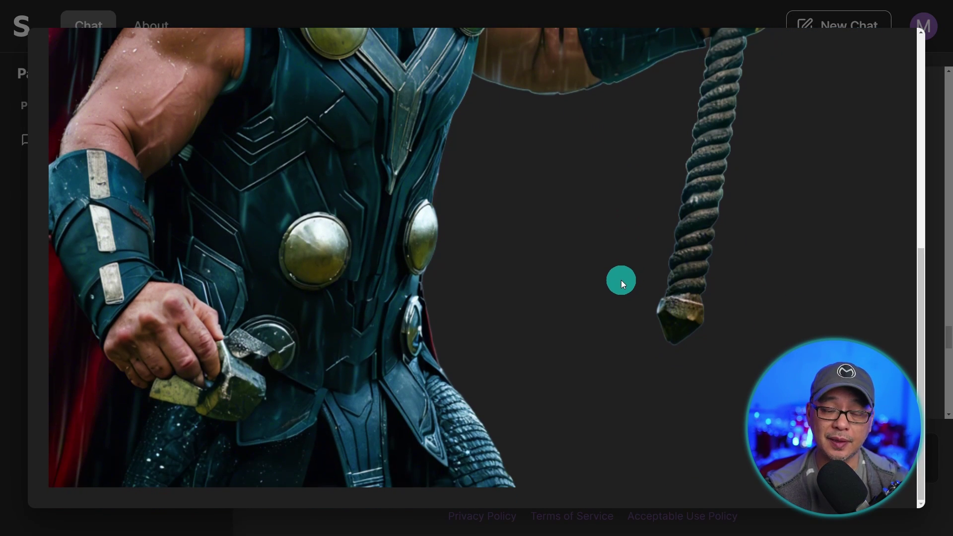
{"action": "scroll", "coordinate": [611, 280], "scroll_direction": "up", "scroll_amount": 5}
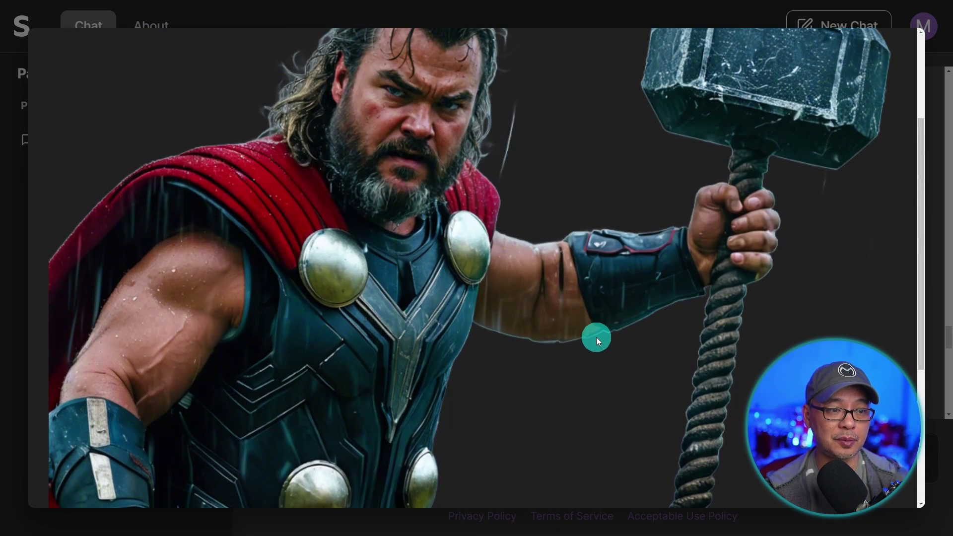
{"action": "scroll", "coordinate": [594, 343], "scroll_direction": "up", "scroll_amount": 3}
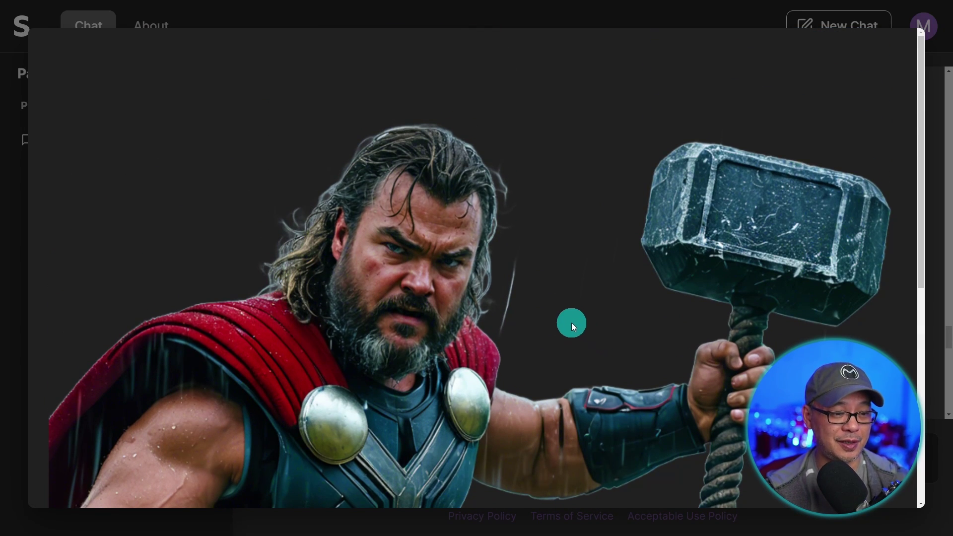
{"action": "scroll", "coordinate": [370, 365], "scroll_direction": "down", "scroll_amount": 6}
{"action": "scroll", "coordinate": [371, 364], "scroll_direction": "up", "scroll_amount": 5}
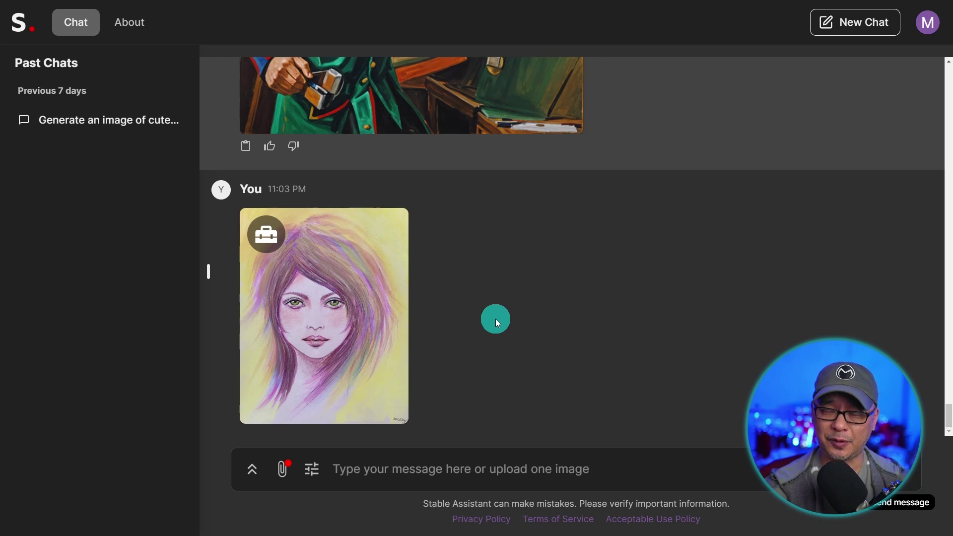
- Generate a Sketch to Image result from the uploaded drawing of a woman using the prompt "photo of a woman with colorful hair"
{"action": "left_click", "coordinate": [267, 238]}
{"action": "scroll", "coordinate": [380, 102], "scroll_direction": "down", "scroll_amount": 4}
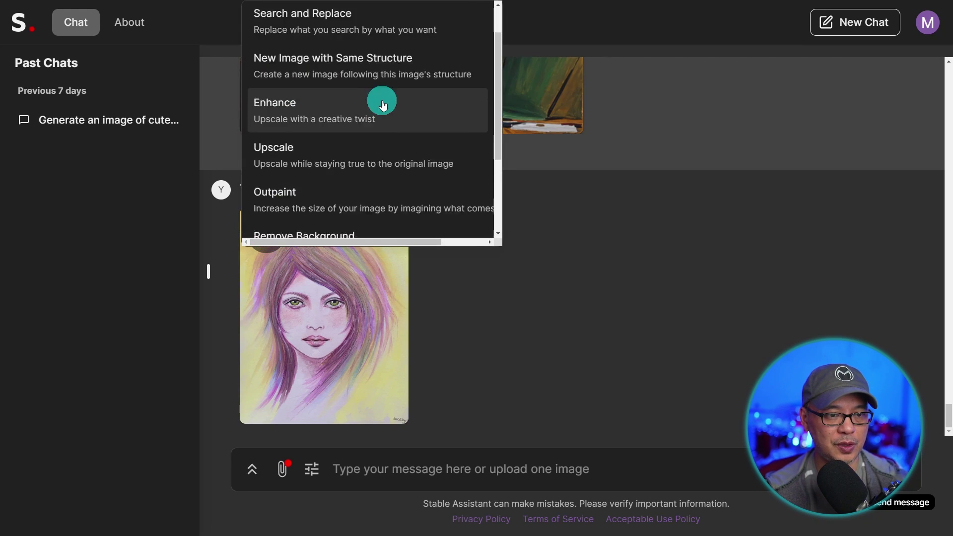
{"action": "left_click", "coordinate": [322, 203]}
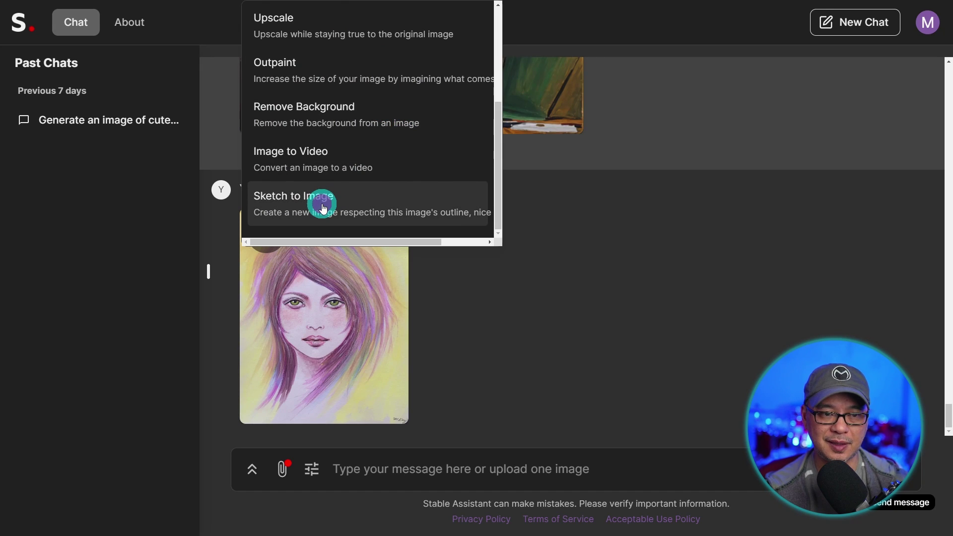
{"action": "scroll", "coordinate": [547, 251], "scroll_direction": "down", "scroll_amount": 2}
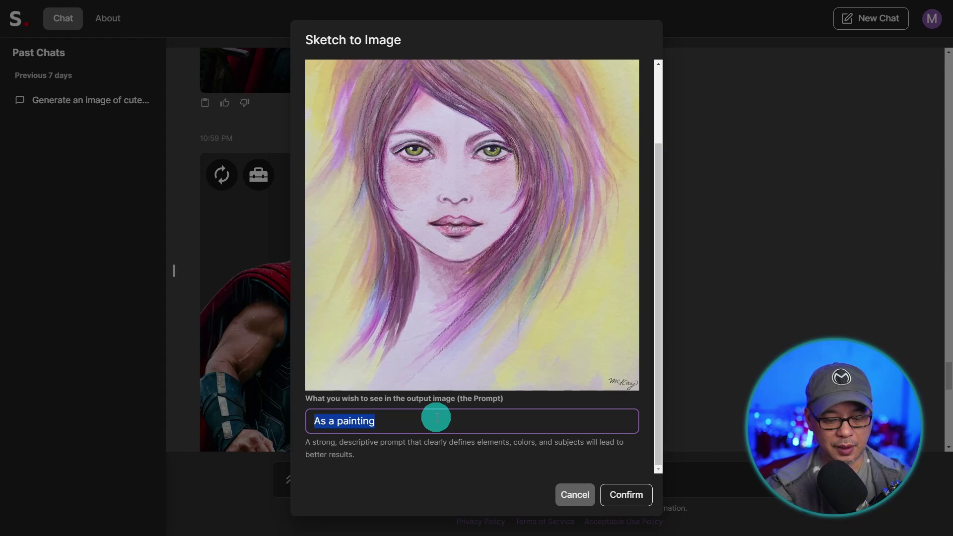
{"action": "type", "text": "photo"}
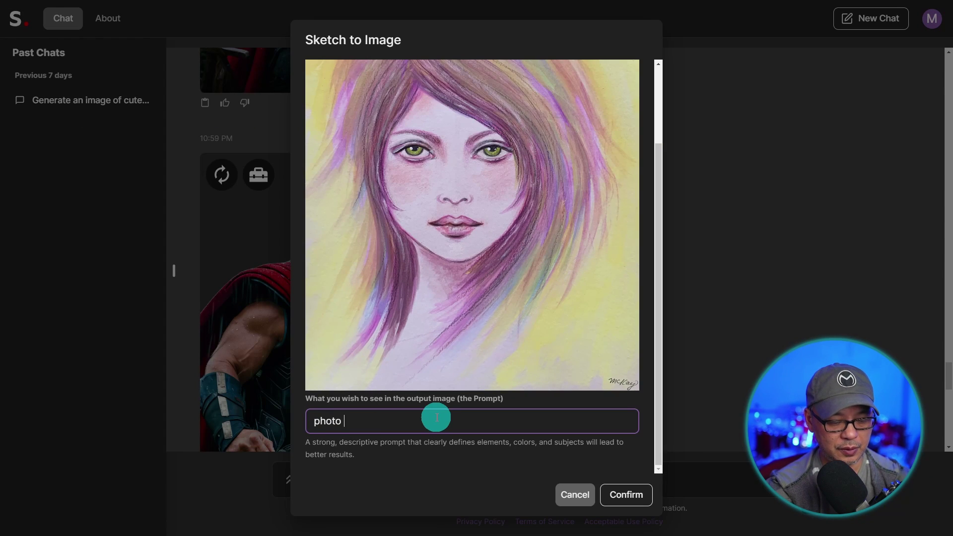
{"action": "type", "text": " of a woman"}
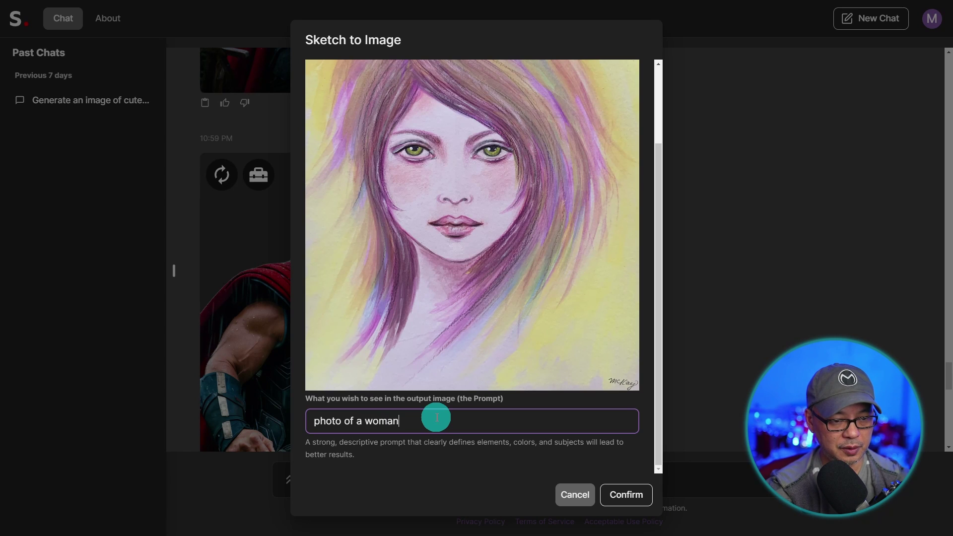
{"action": "type", "text": " with colorful "}
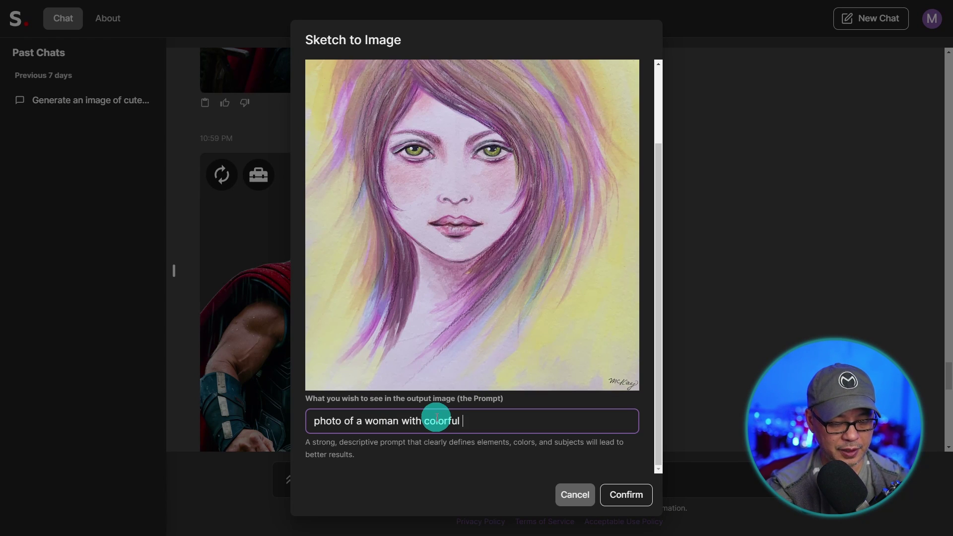
{"action": "type", "text": "hai"}
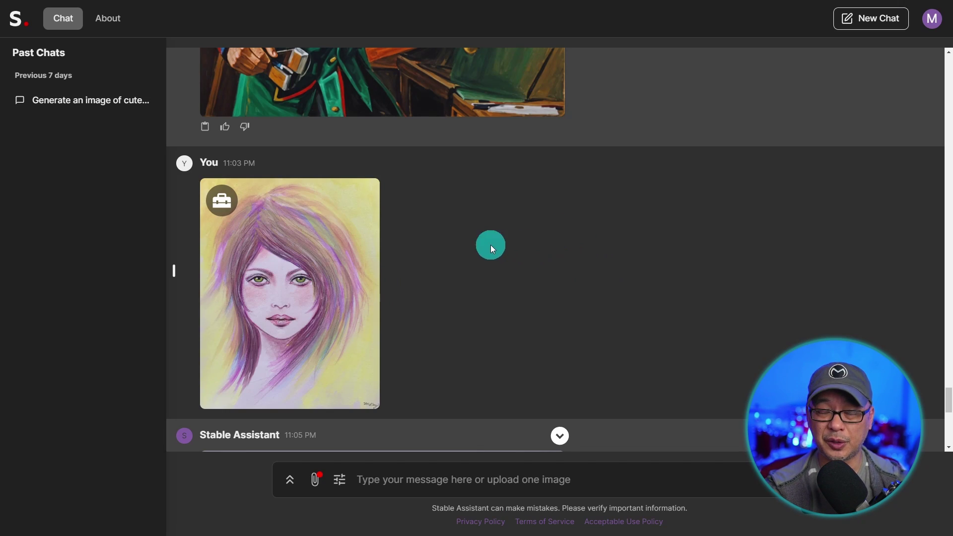
- Run Sketch to Image on the woman drawing again with the colorful hair wording removed from the prompt, and close the enlarged result
{"action": "left_click", "coordinate": [224, 211]}
{"action": "scroll", "coordinate": [320, 148], "scroll_direction": "down", "scroll_amount": 4}
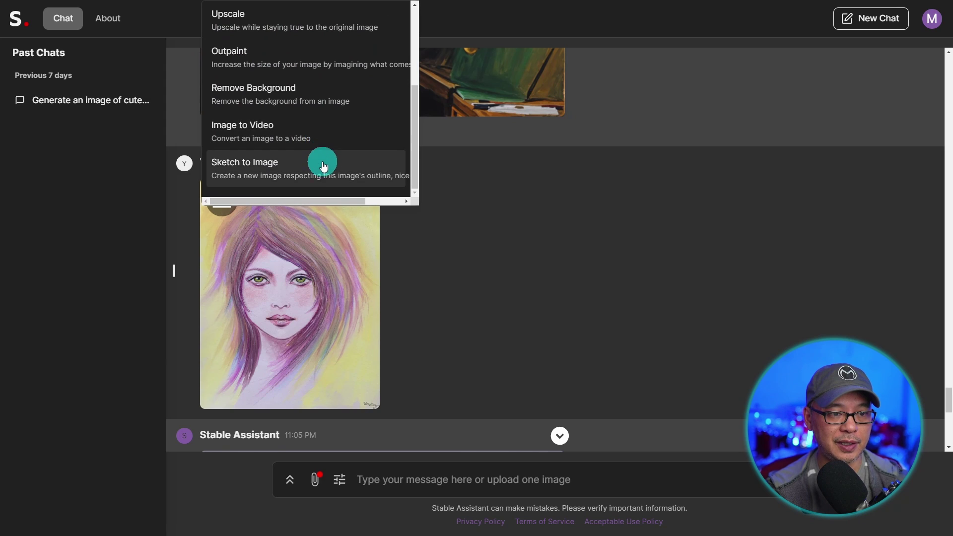
{"action": "left_click", "coordinate": [323, 165]}
{"action": "key", "text": "BackSpace"}
{"action": "key", "text": "BackSpace"}
{"action": "key", "text": "BackSpace"}
{"action": "key", "text": "BackSpace"}
{"action": "key", "text": "BackSpace"}
{"action": "key", "text": "BackSpace"}
{"action": "key", "text": "BackSpace"}
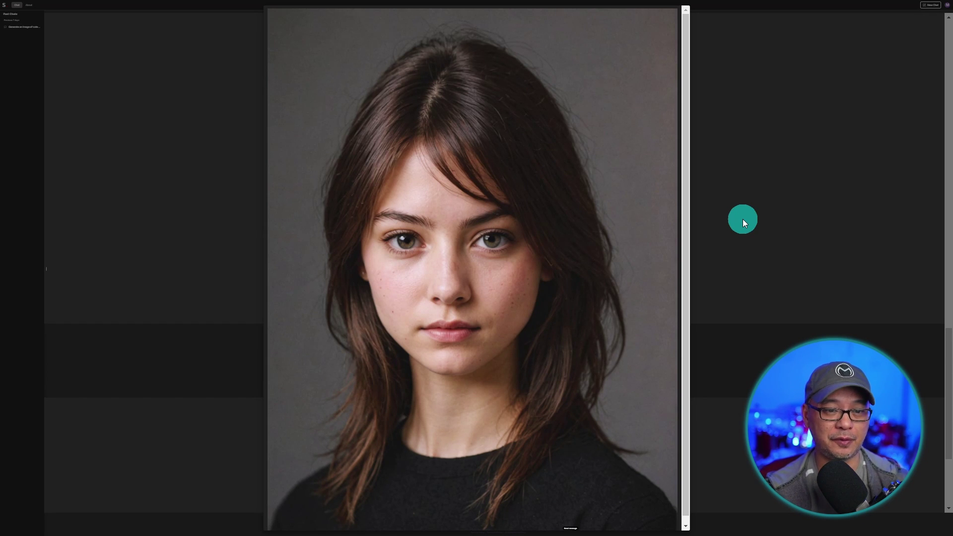
{"action": "left_click", "coordinate": [788, 218]}
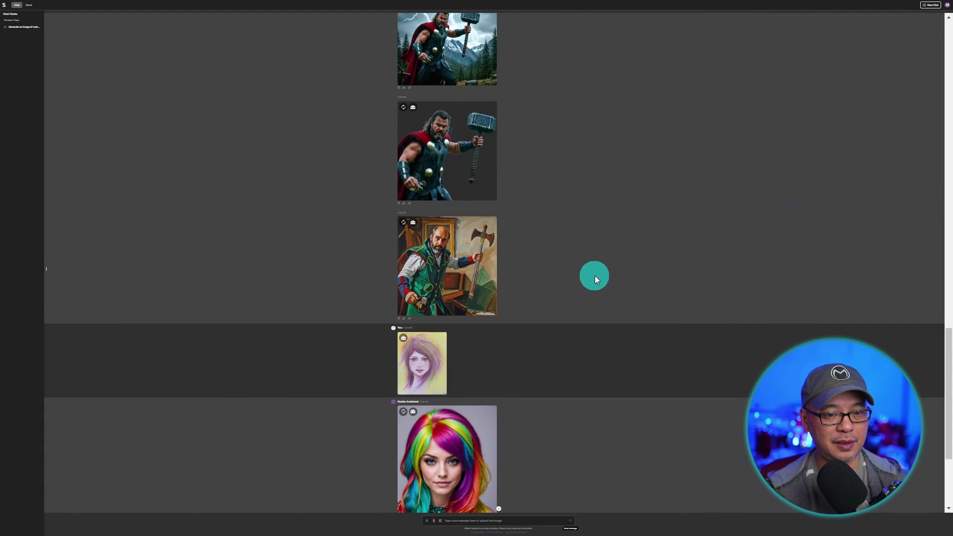
- Compare the enlarged original drawing with the two generated photos of the woman
{"action": "left_click", "coordinate": [410, 374]}
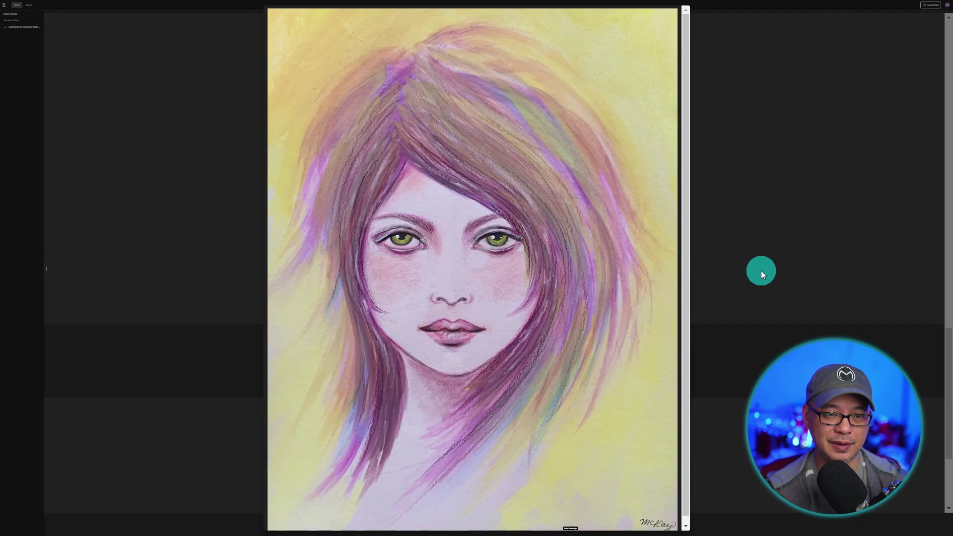
{"action": "left_click", "coordinate": [761, 270]}
{"action": "scroll", "coordinate": [645, 283], "scroll_direction": "down", "scroll_amount": 3}
{"action": "left_click", "coordinate": [561, 293]}
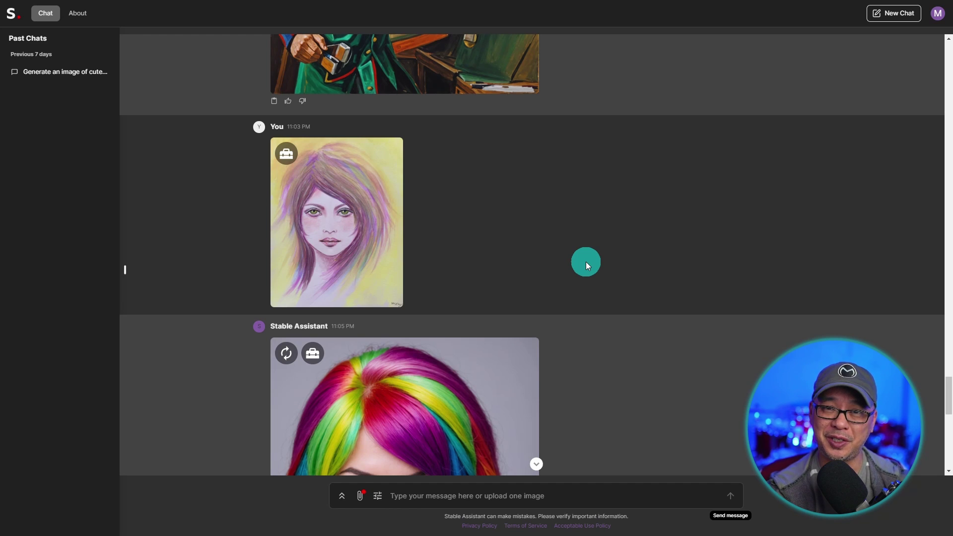
{"action": "scroll", "coordinate": [570, 256], "scroll_direction": "down", "scroll_amount": 10}
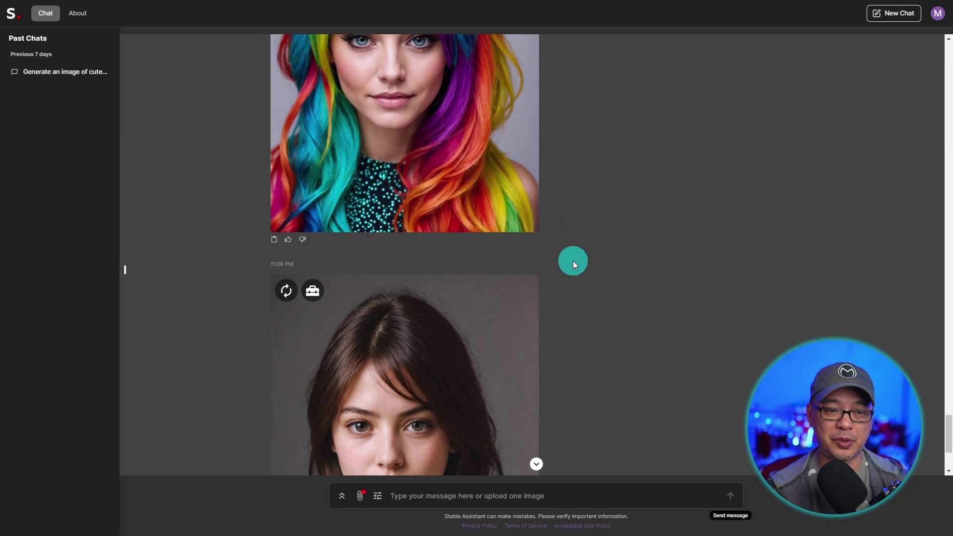
{"action": "scroll", "coordinate": [600, 271], "scroll_direction": "up", "scroll_amount": 7}
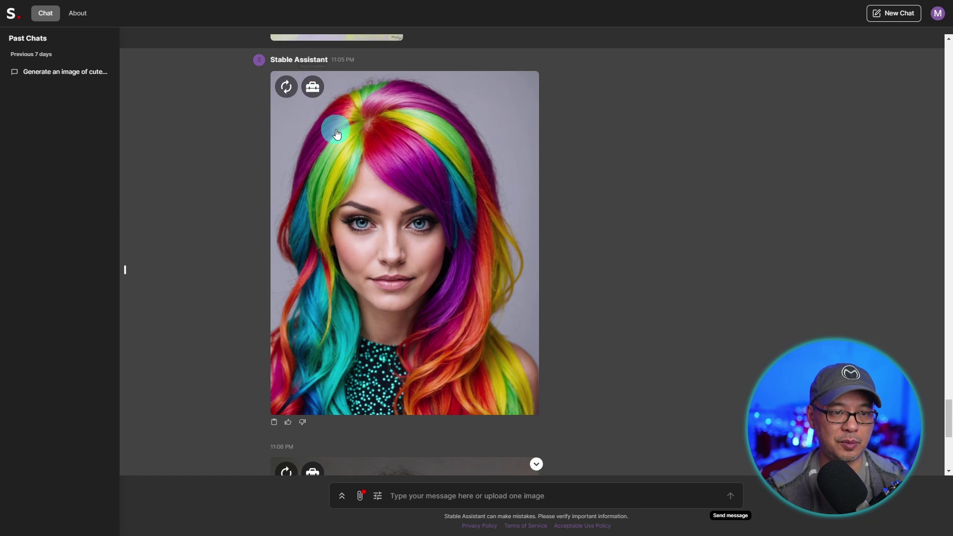
- Enhance the generated rainbow-haired woman image using the prompt "photo"
{"action": "key", "text": "ctrl+plus"}
{"action": "left_click", "coordinate": [277, 107]}
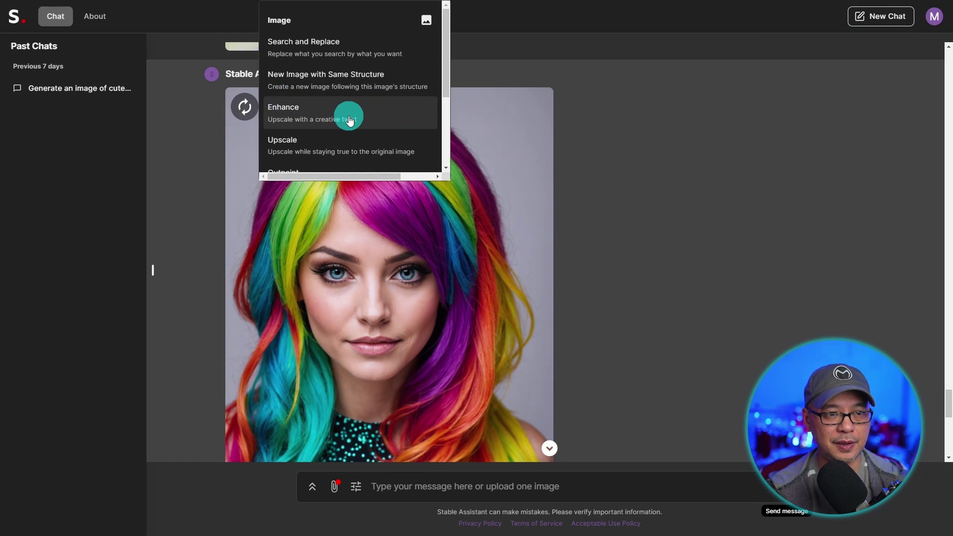
{"action": "left_click", "coordinate": [344, 120]}
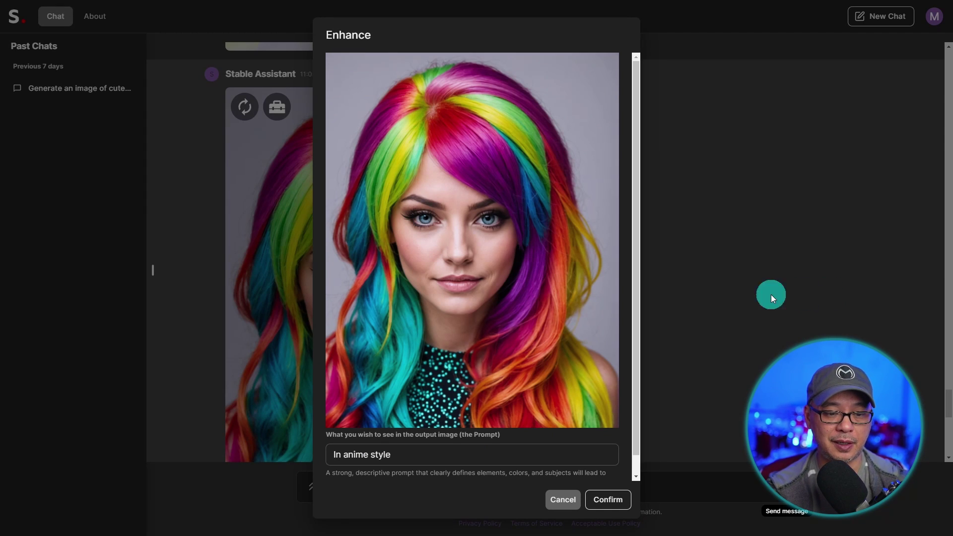
{"action": "left_click", "coordinate": [466, 431]}
{"action": "key", "text": "ctrl+a"}
{"action": "type", "text": "photo"}
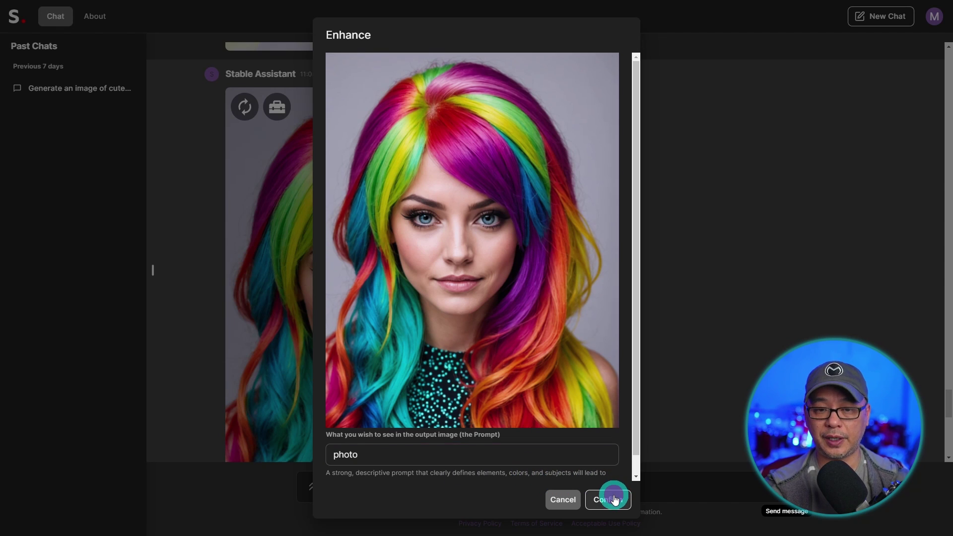
{"action": "left_click", "coordinate": [611, 499]}
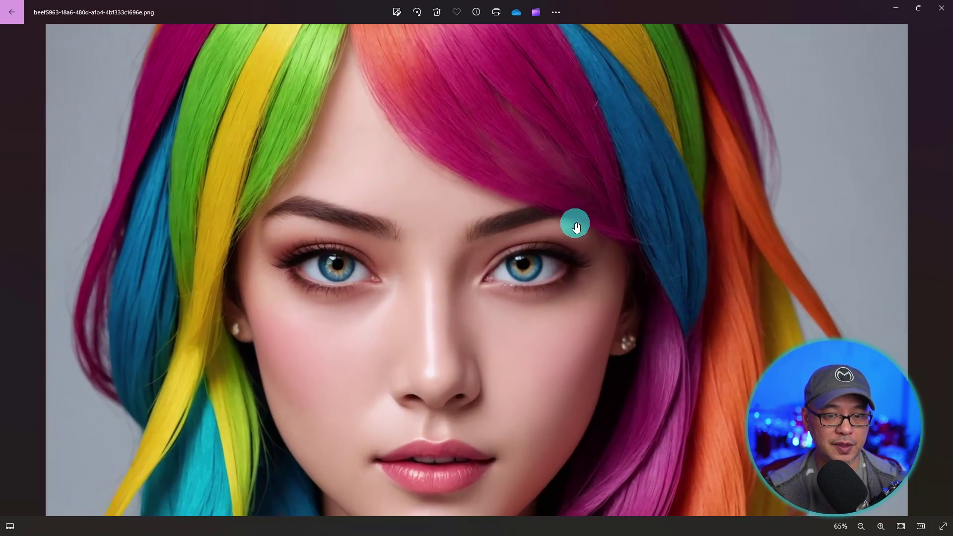
- In the Photos app, examine the enhanced portrait's eyes, skin and hair up close and show its file information
{"action": "left_click_drag", "start_coordinate": [574, 219], "coordinate": [576, 230]}
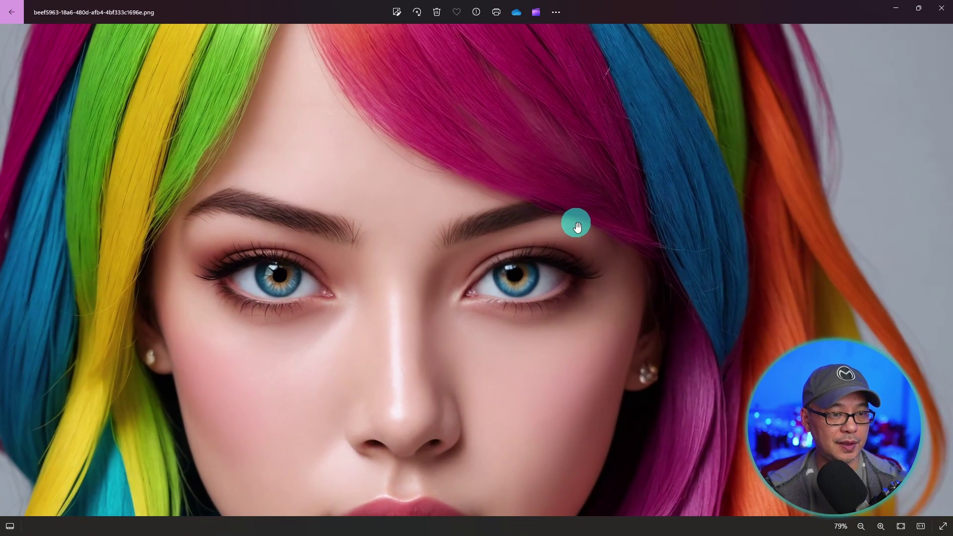
{"action": "scroll", "coordinate": [585, 207], "scroll_direction": "up", "scroll_amount": 1}
{"action": "scroll", "coordinate": [593, 202], "scroll_direction": "down", "scroll_amount": 5}
{"action": "key", "text": "alt+Return"}
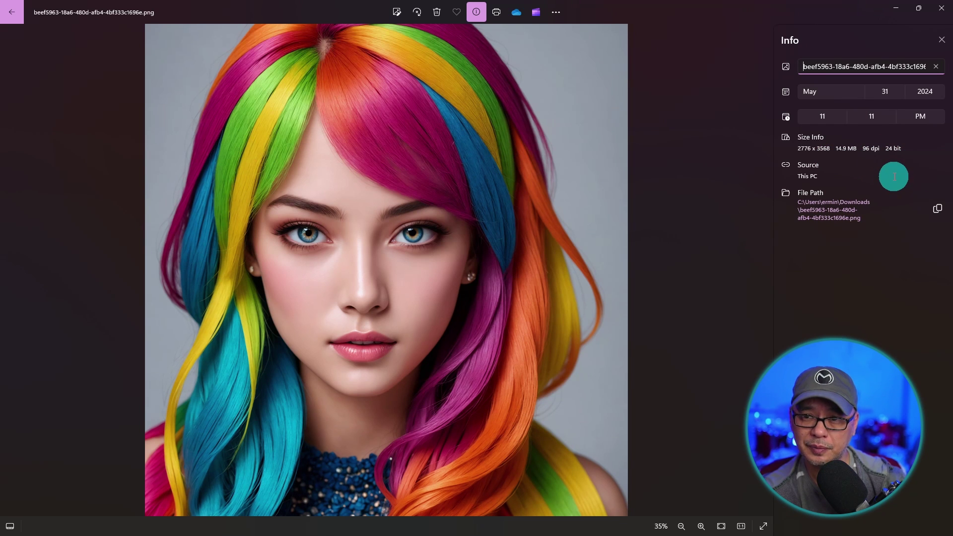
{"action": "scroll", "coordinate": [336, 272], "scroll_direction": "up", "scroll_amount": 5}
{"action": "left_click_drag", "start_coordinate": [336, 273], "coordinate": [568, 243]}
{"action": "scroll", "coordinate": [345, 222], "scroll_direction": "down", "scroll_amount": 3}
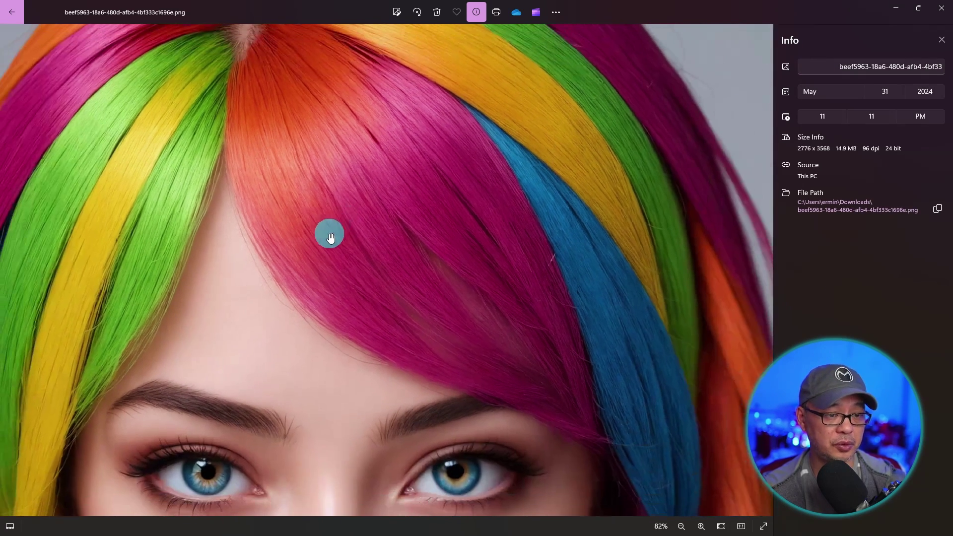
{"action": "left_click_drag", "start_coordinate": [330, 230], "coordinate": [408, 78]}
{"action": "left_click_drag", "start_coordinate": [347, 314], "coordinate": [308, 141]}
{"action": "scroll", "coordinate": [504, 144], "scroll_direction": "down", "scroll_amount": 4}
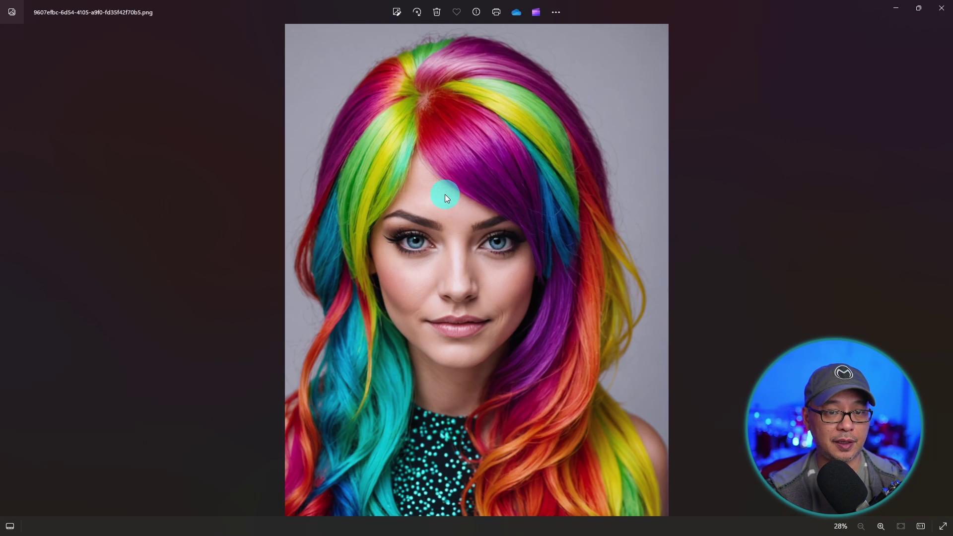
- Examine the hair, eyes and skin texture of the other downloaded rainbow-haired portrait up close
{"action": "scroll", "coordinate": [445, 194], "scroll_direction": "up", "scroll_amount": 5}
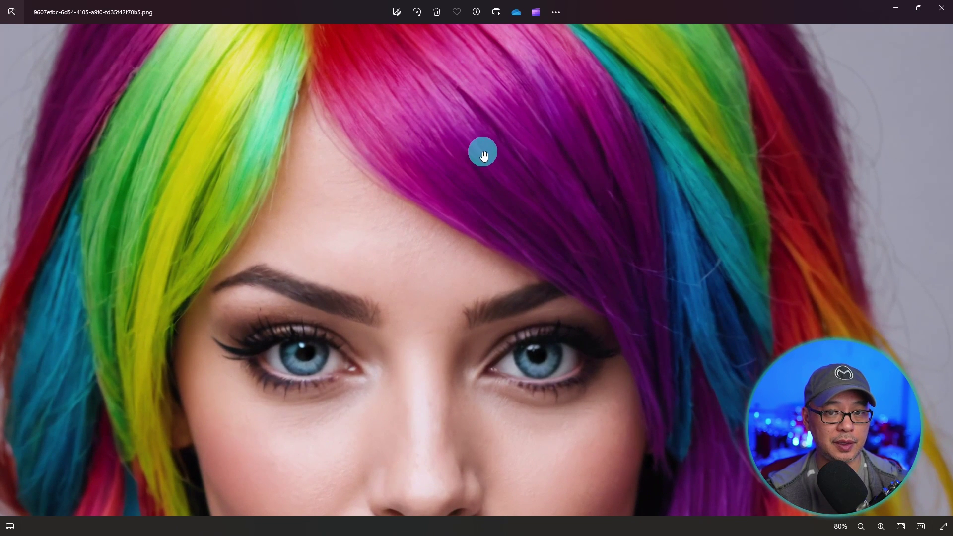
{"action": "left_click_drag", "start_coordinate": [483, 156], "coordinate": [547, 218]}
{"action": "left_click_drag", "start_coordinate": [631, 434], "coordinate": [586, 253]}
{"action": "left_click_drag", "start_coordinate": [551, 425], "coordinate": [591, 287]}
{"action": "scroll", "coordinate": [591, 288], "scroll_direction": "up", "scroll_amount": 3}
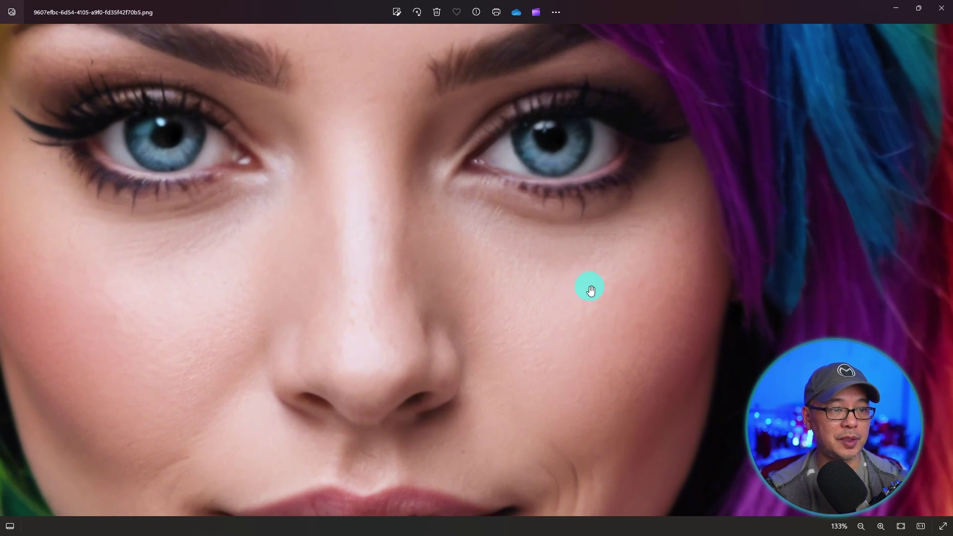
{"action": "scroll", "coordinate": [590, 288], "scroll_direction": "down", "scroll_amount": 3}
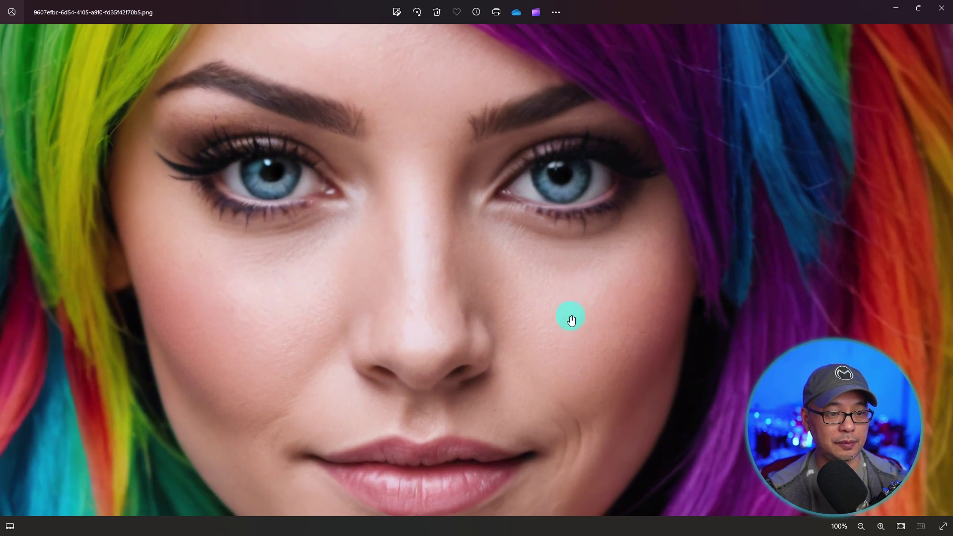
{"action": "scroll", "coordinate": [558, 334], "scroll_direction": "up", "scroll_amount": 1}
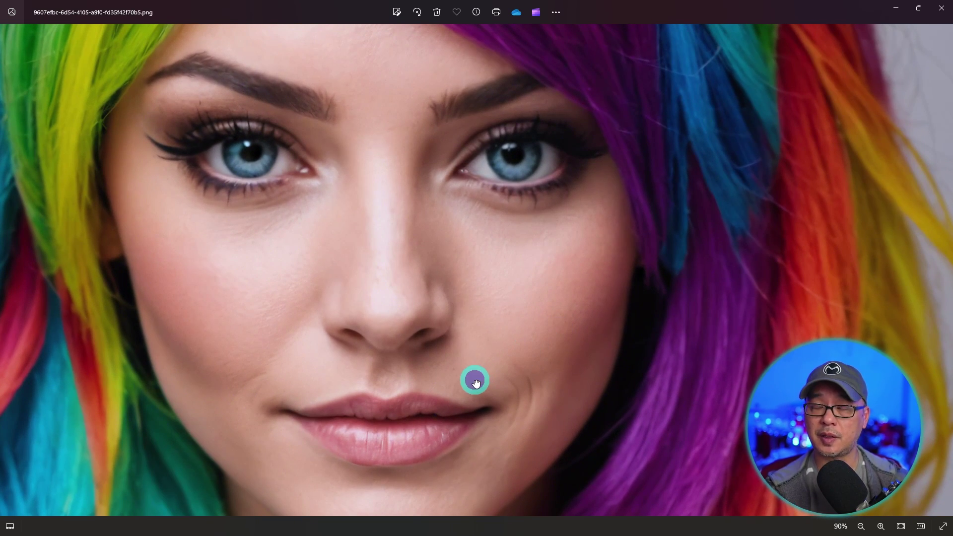
- Examine the same portrait's lips, chin, neck and surrounding hair strands, and return to the full view
{"action": "left_click_drag", "start_coordinate": [475, 382], "coordinate": [538, 268]}
{"action": "left_click_drag", "start_coordinate": [445, 364], "coordinate": [495, 301]}
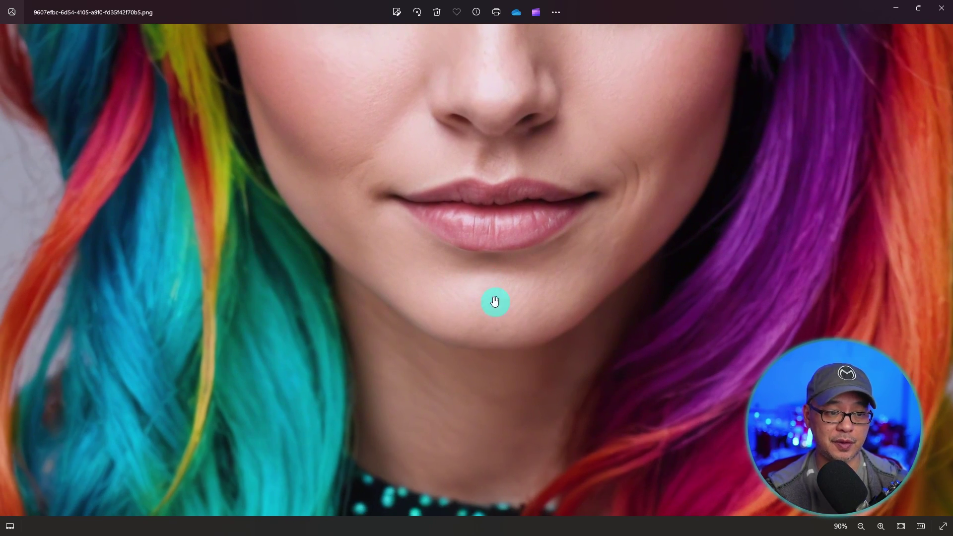
{"action": "left_click_drag", "start_coordinate": [487, 392], "coordinate": [502, 300]}
{"action": "left_click_drag", "start_coordinate": [549, 389], "coordinate": [593, 206]}
{"action": "left_click_drag", "start_coordinate": [603, 255], "coordinate": [598, 432]}
{"action": "left_click_drag", "start_coordinate": [602, 181], "coordinate": [551, 383]}
{"action": "left_click_drag", "start_coordinate": [611, 121], "coordinate": [579, 282]}
{"action": "left_click_drag", "start_coordinate": [581, 238], "coordinate": [561, 304]}
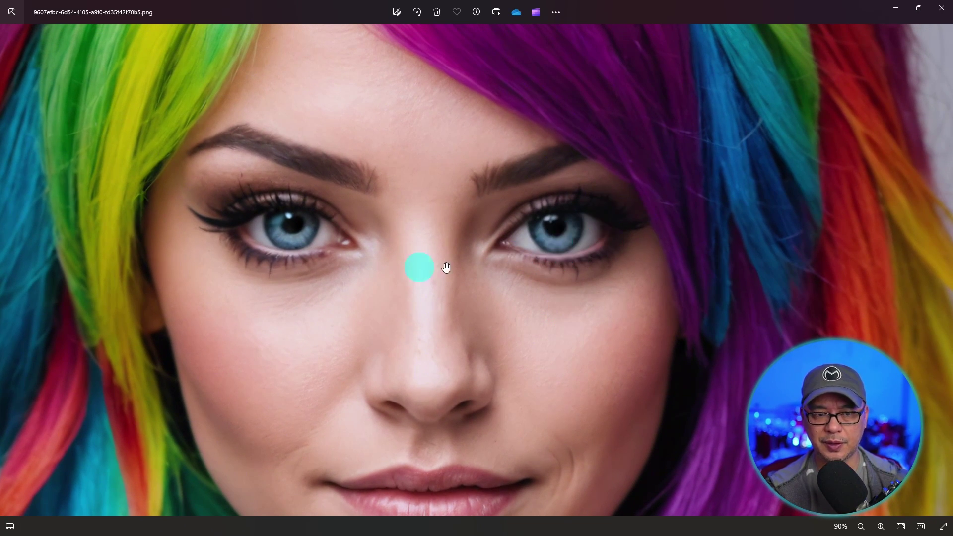
{"action": "scroll", "coordinate": [650, 255], "scroll_direction": "down", "scroll_amount": 8}
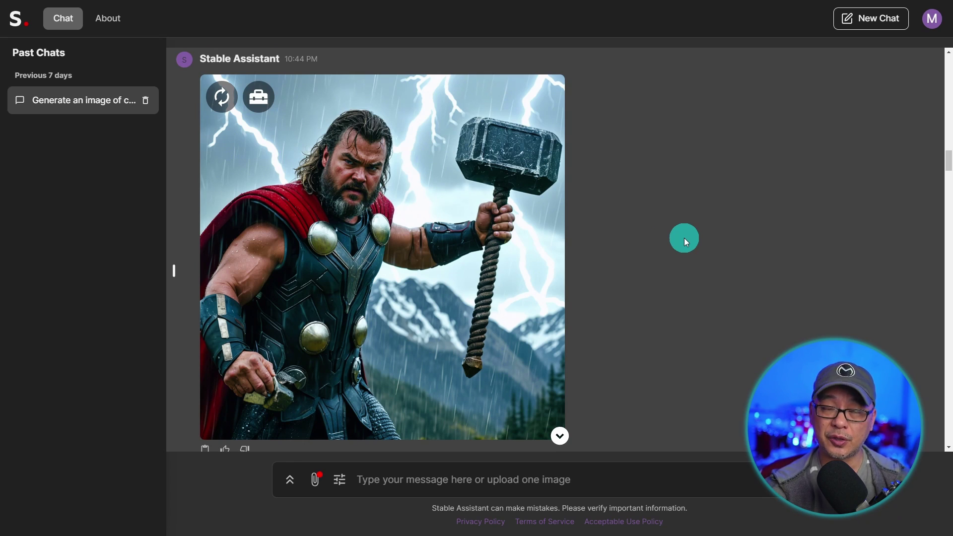
- Try to convert the Thor image with the axe to a video using Image to Video, and dismiss the notice
{"action": "left_click", "coordinate": [258, 95]}
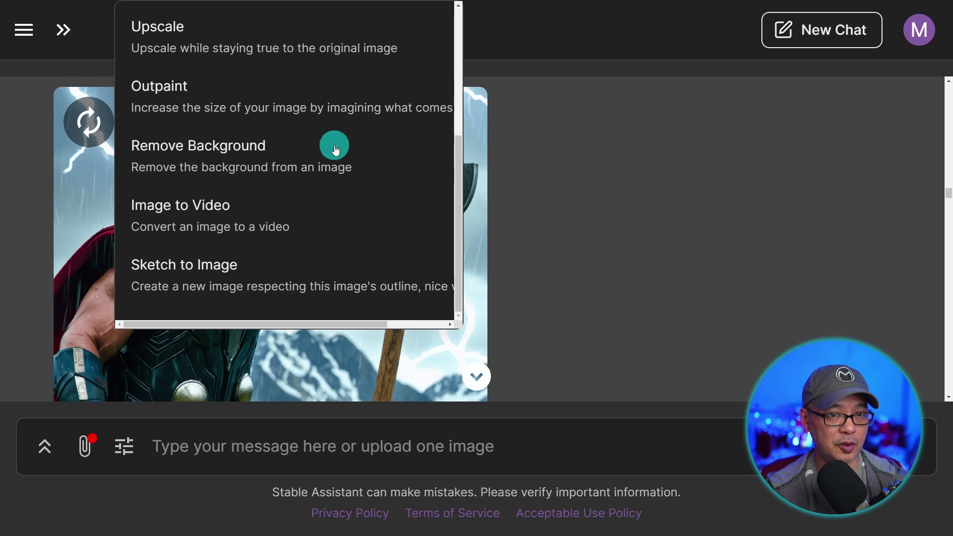
{"action": "left_click", "coordinate": [155, 217]}
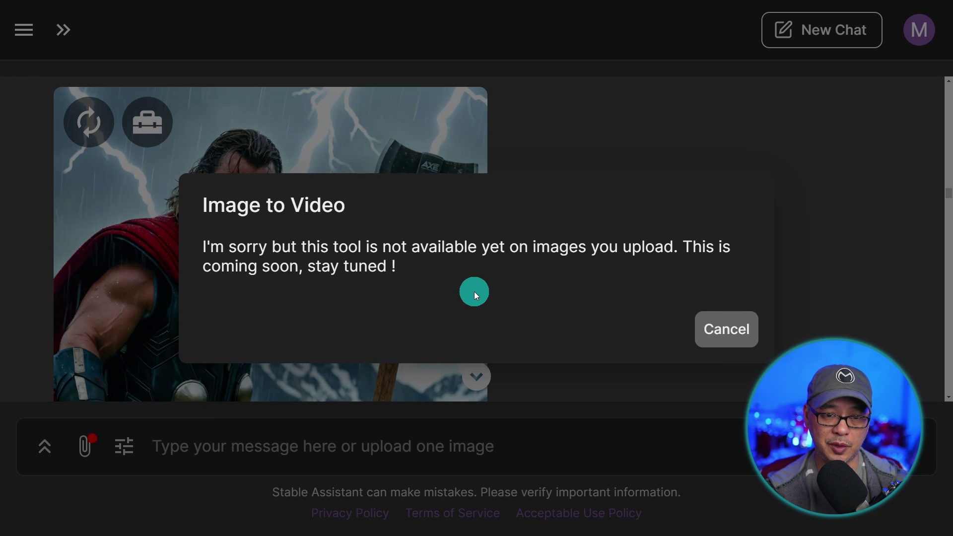
{"action": "left_click", "coordinate": [715, 329]}
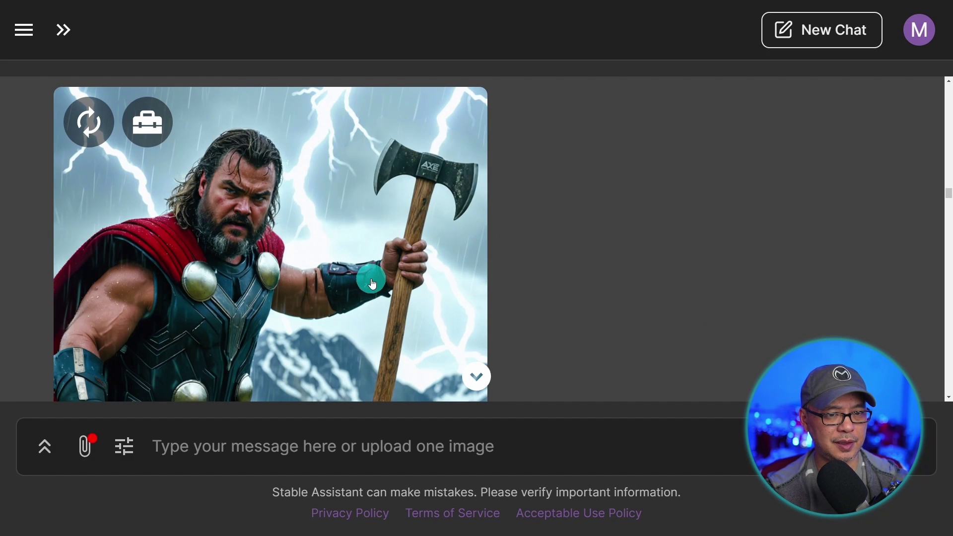
- Try Image to Video on the original Thor hammer image, and close the tool
{"action": "scroll", "coordinate": [371, 283], "scroll_direction": "up", "scroll_amount": 15}
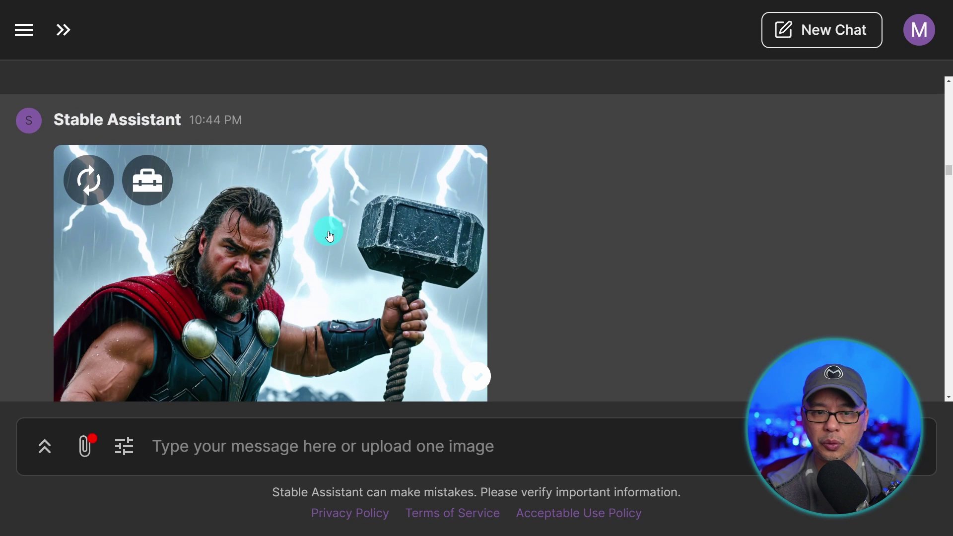
{"action": "scroll", "coordinate": [329, 235], "scroll_direction": "down", "scroll_amount": 1}
{"action": "left_click", "coordinate": [147, 130]}
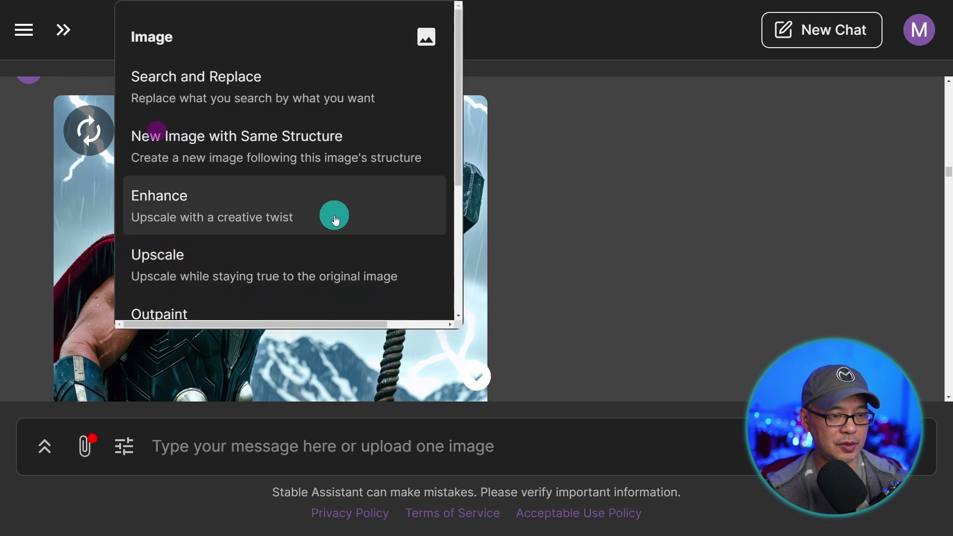
{"action": "scroll", "coordinate": [335, 219], "scroll_direction": "down", "scroll_amount": 3}
{"action": "left_click", "coordinate": [336, 233]}
{"action": "key", "text": "Escape"}
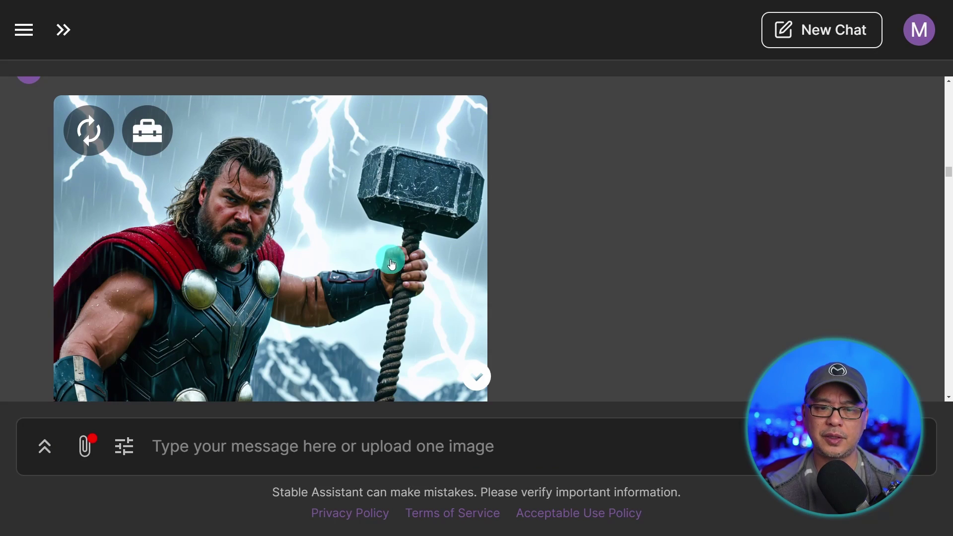
- Submit the prompt "create a video of jack black as thor holding a hammer with thunder and lightning in the background"
{"action": "left_click", "coordinate": [478, 441]}
{"action": "type", "text": "create a video of jack black as thor holding a hammer with thunder and lightning in the background"}
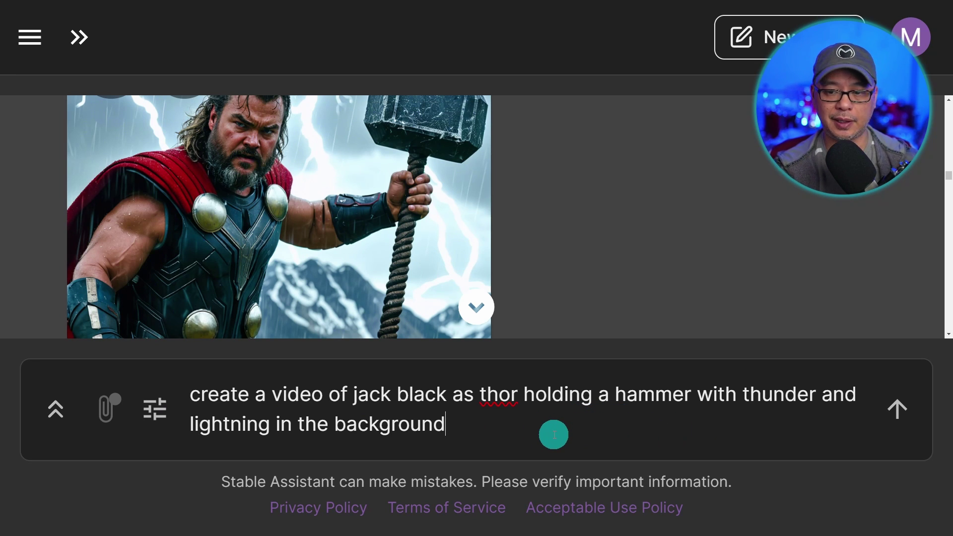
{"action": "key", "text": "Return"}
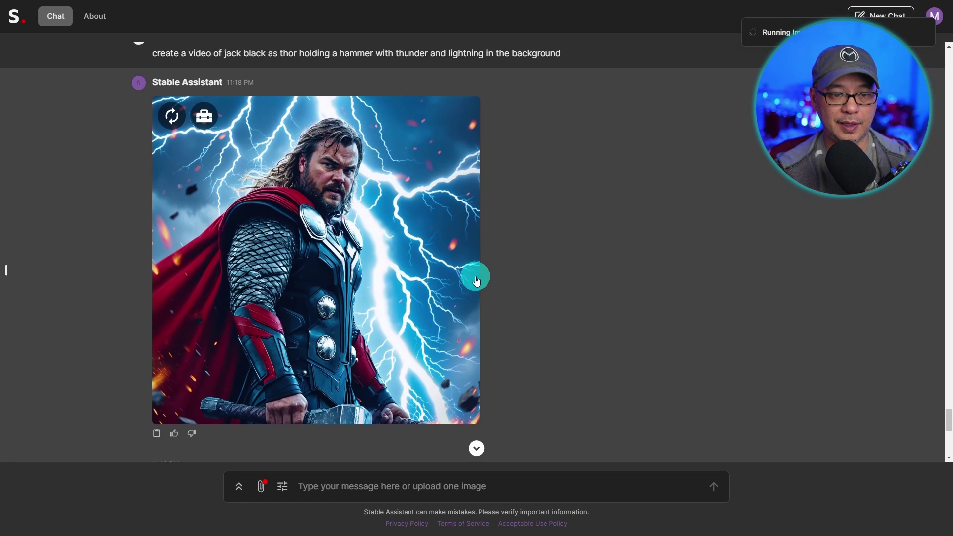
- View the newly generated Thor lightning image enlarged in full, and close the preview
{"action": "left_click", "coordinate": [328, 214]}
{"action": "scroll", "coordinate": [626, 287], "scroll_direction": "down", "scroll_amount": 3}
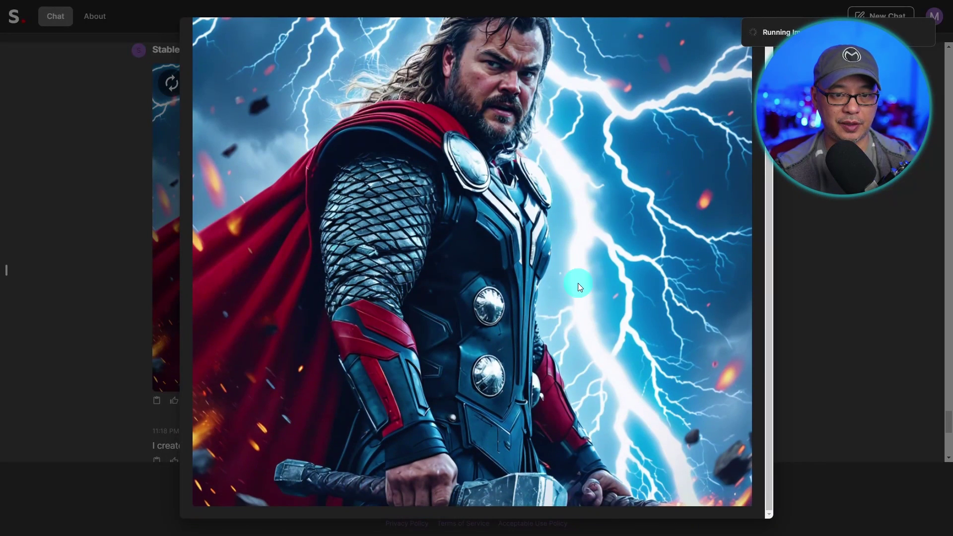
{"action": "key", "text": "ctrl+minus"}
{"action": "key", "text": "ctrl+minus"}
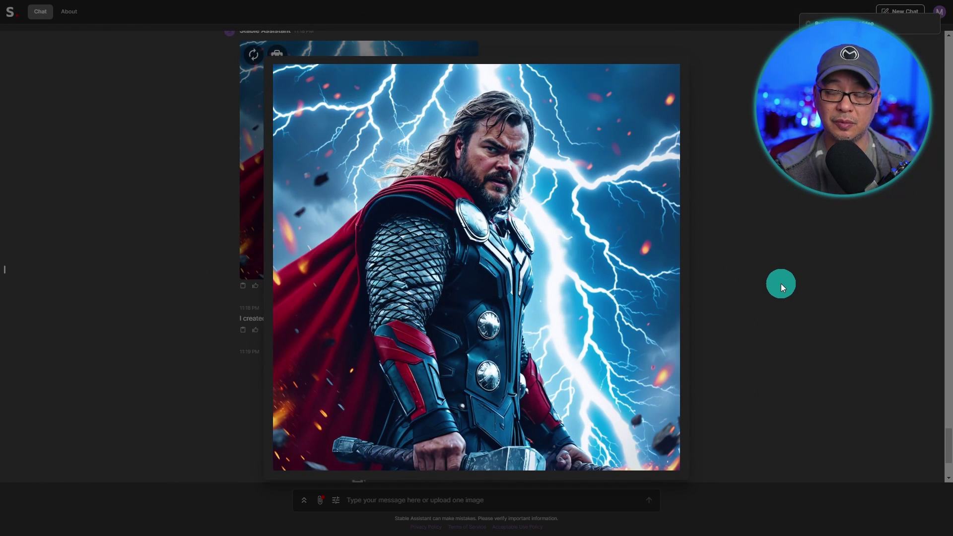
{"action": "left_click", "coordinate": [781, 284]}
- Run Image to Video on the new Thor lightning image
{"action": "left_click", "coordinate": [277, 54]}
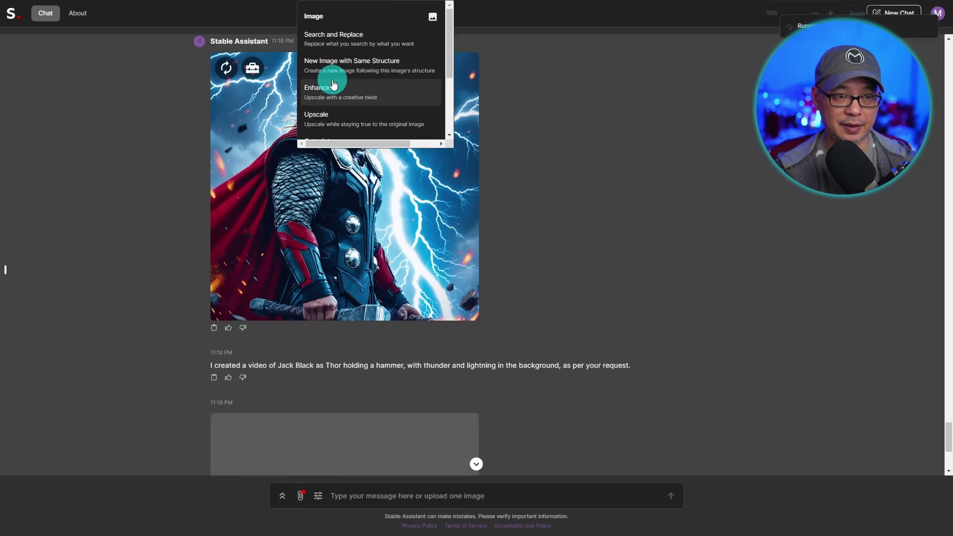
{"action": "scroll", "coordinate": [318, 89], "scroll_direction": "down", "scroll_amount": 2}
{"action": "key", "text": "ctrl+plus"}
{"action": "key", "text": "ctrl+plus"}
{"action": "left_click", "coordinate": [289, 127]}
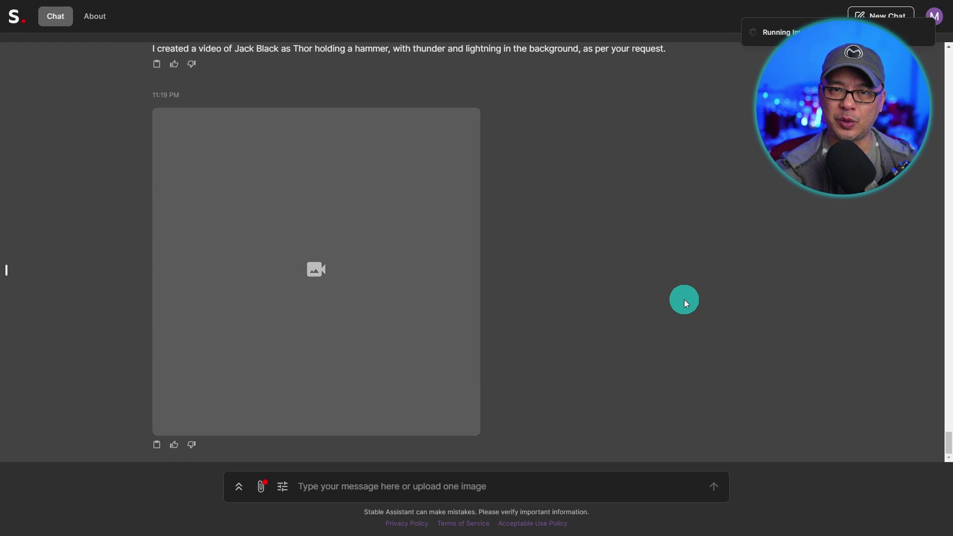
- Compare the Thor lightning image with its generated video, watch the video enlarged, and close it
{"action": "scroll", "coordinate": [371, 218], "scroll_direction": "up", "scroll_amount": 5}
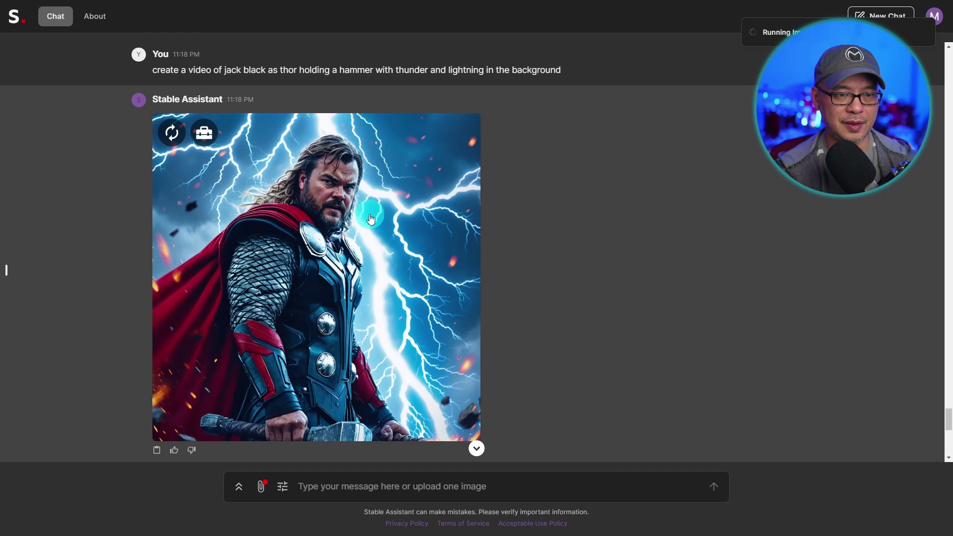
{"action": "scroll", "coordinate": [506, 214], "scroll_direction": "down", "scroll_amount": 4}
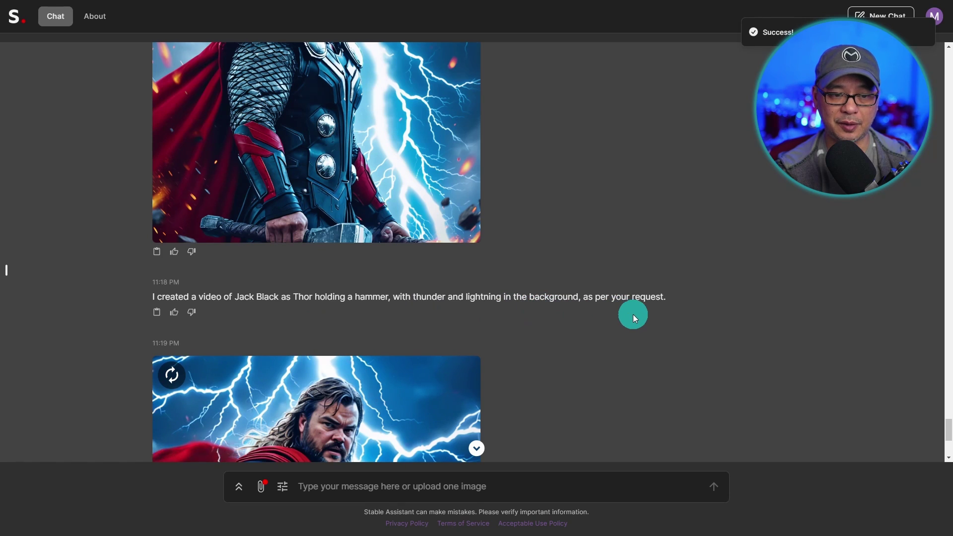
{"action": "scroll", "coordinate": [528, 299], "scroll_direction": "up", "scroll_amount": 3}
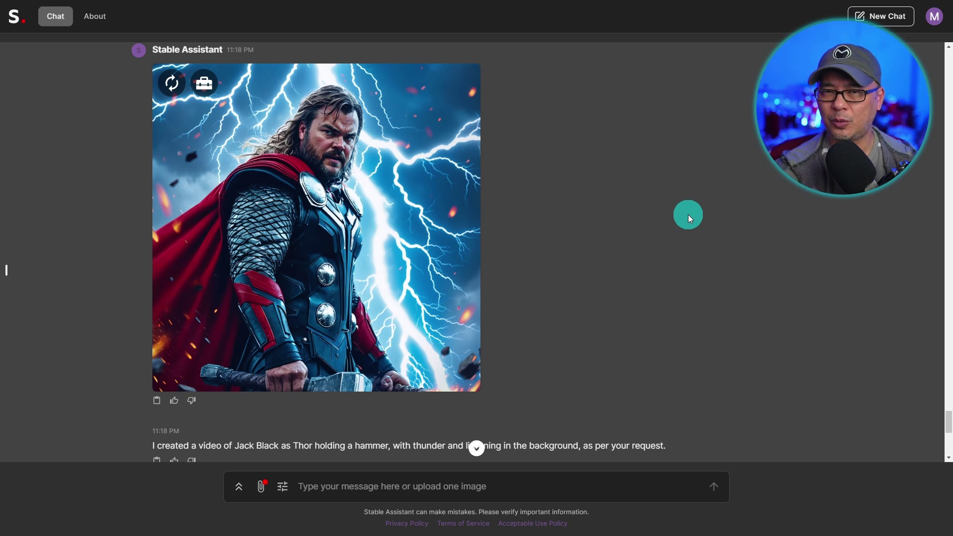
{"action": "scroll", "coordinate": [687, 214], "scroll_direction": "down", "scroll_amount": 8}
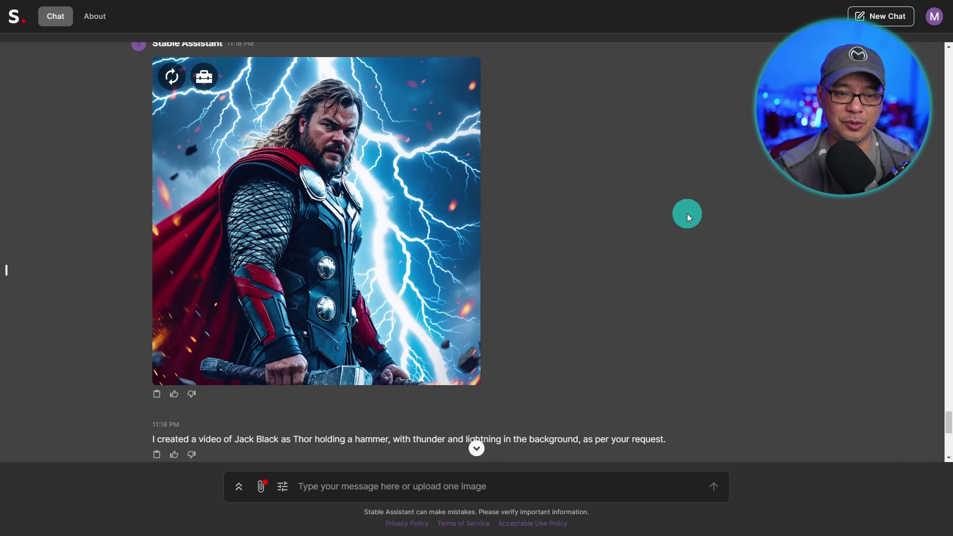
{"action": "left_click", "coordinate": [350, 257]}
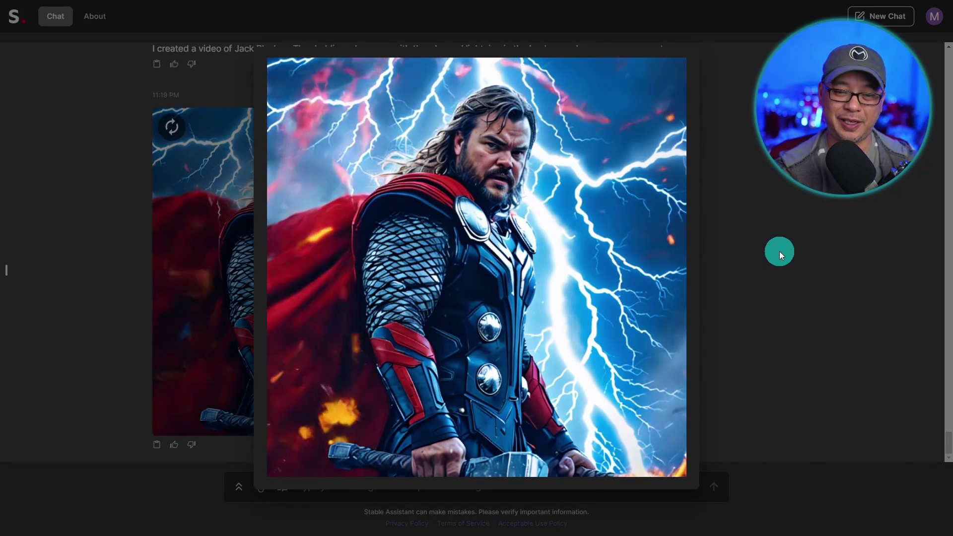
{"action": "left_click", "coordinate": [779, 251]}
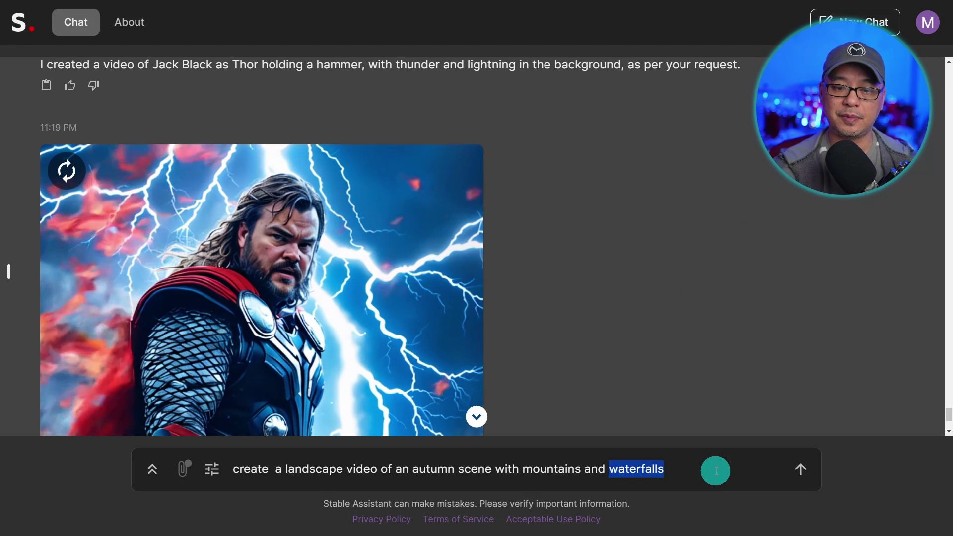
- Submit the prompt "create a landscape video of an autumn scene with mountains and waterfalls", and view the resulting image enlarged
{"action": "key", "text": "Return"}
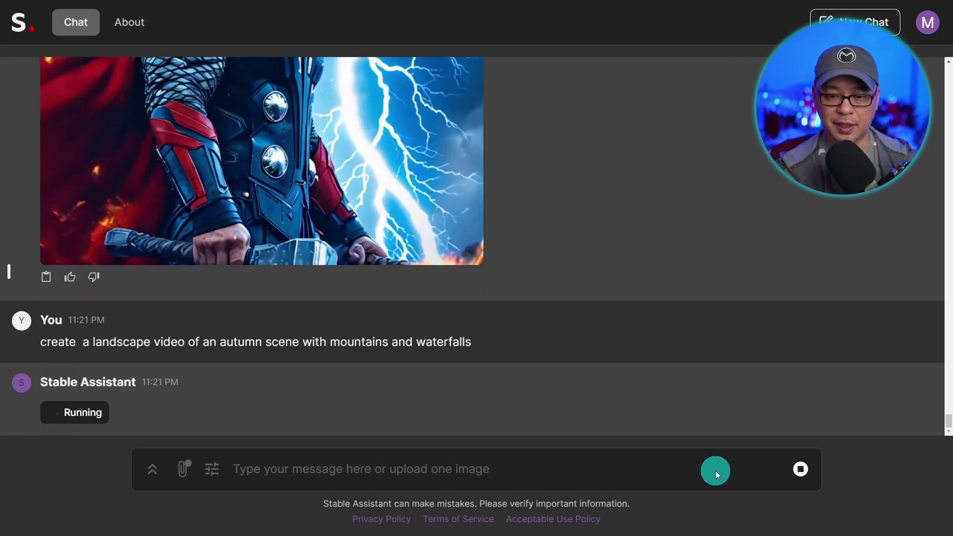
{"action": "left_click", "coordinate": [517, 189]}
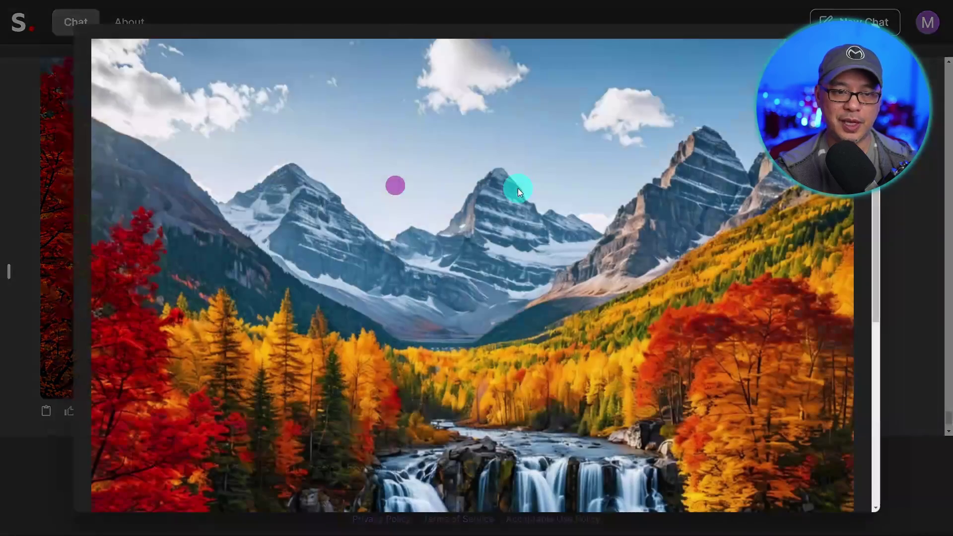
{"action": "key", "text": "ctrl+0"}
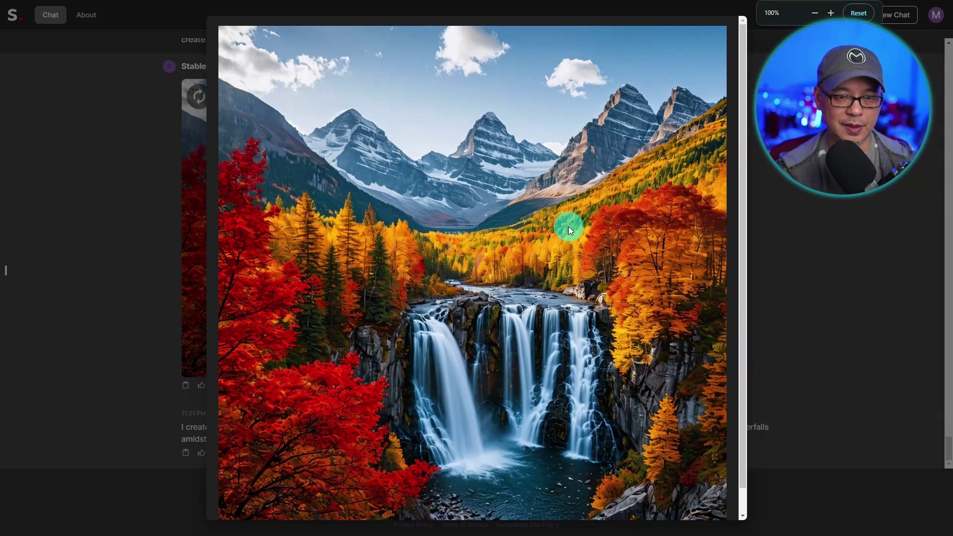
{"action": "key", "text": "Escape"}
- Run Image to Video on the autumn waterfall image
{"action": "left_click", "coordinate": [243, 97]}
{"action": "scroll", "coordinate": [258, 91], "scroll_direction": "down", "scroll_amount": 4}
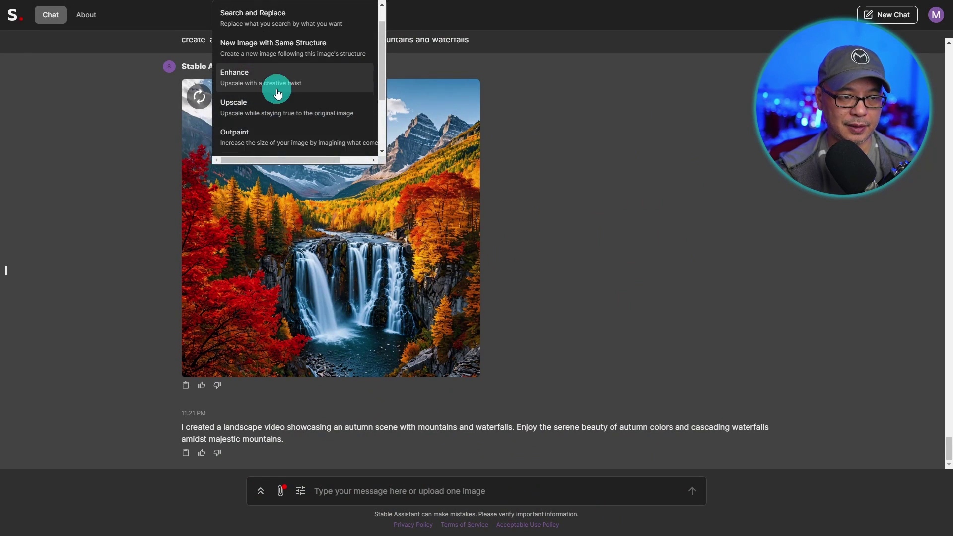
{"action": "left_click", "coordinate": [292, 99]}
{"action": "left_click", "coordinate": [578, 425]}
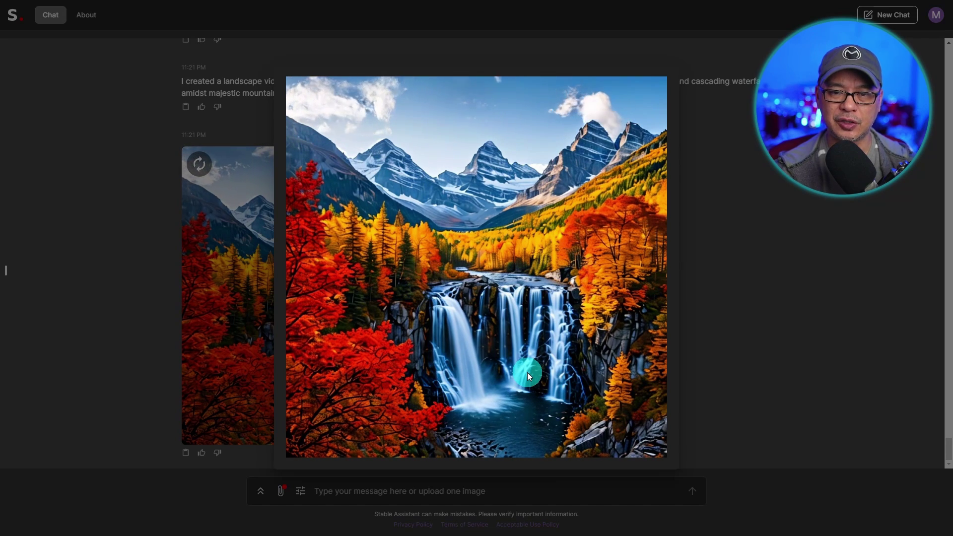
- Watch the autumn waterfall video enlarged, close it, and compare it with its source image in the chat
{"action": "left_click", "coordinate": [784, 304]}
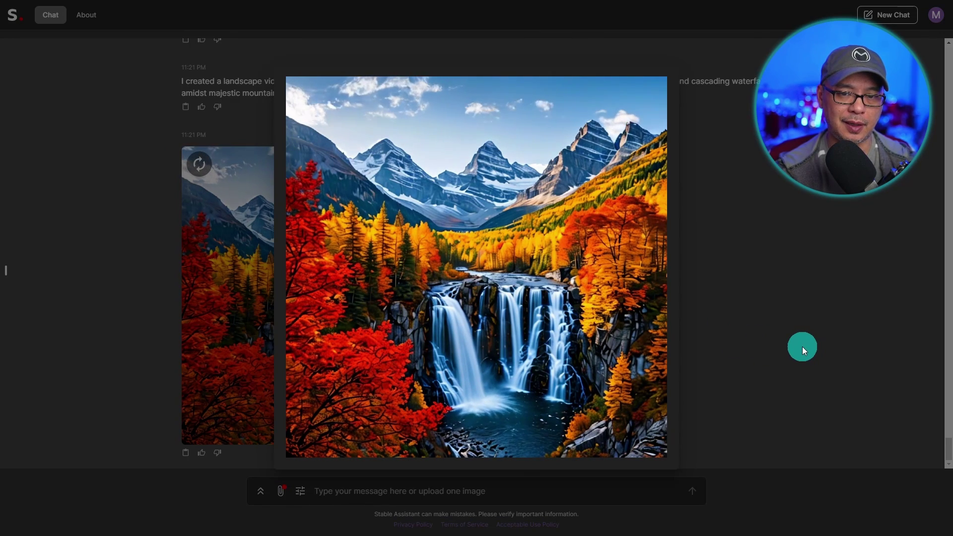
{"action": "left_click", "coordinate": [802, 346]}
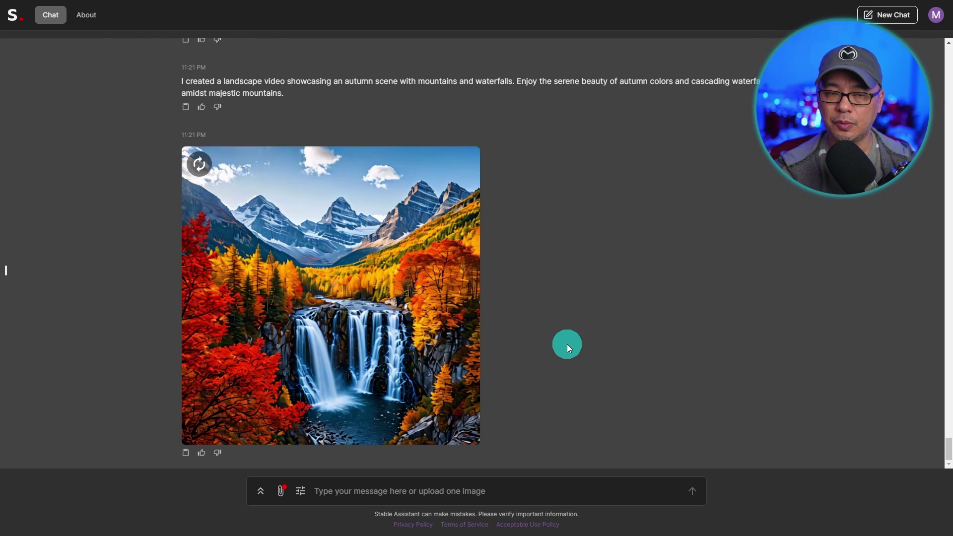
{"action": "scroll", "coordinate": [565, 347], "scroll_direction": "up", "scroll_amount": 5}
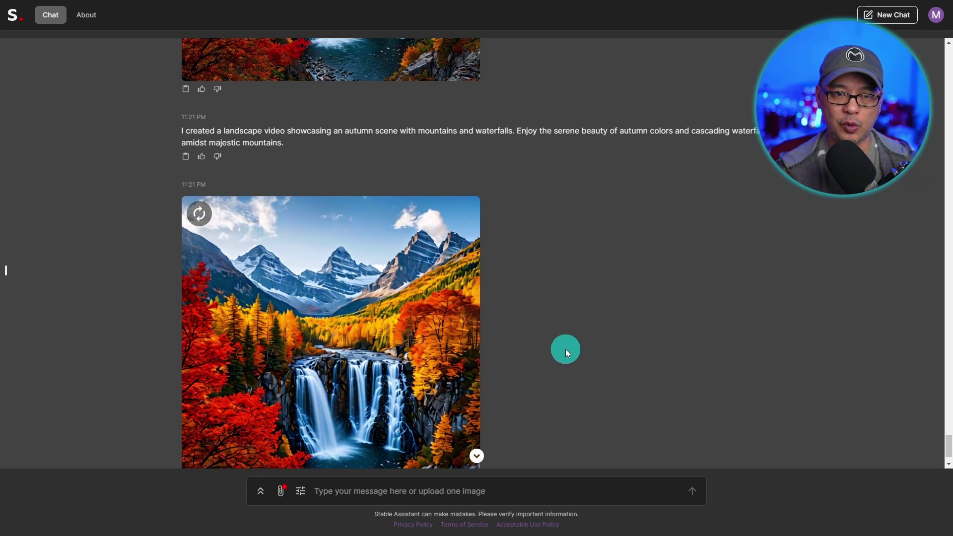
{"action": "scroll", "coordinate": [567, 353], "scroll_direction": "up", "scroll_amount": 3}
{"action": "scroll", "coordinate": [617, 344], "scroll_direction": "down", "scroll_amount": 2}
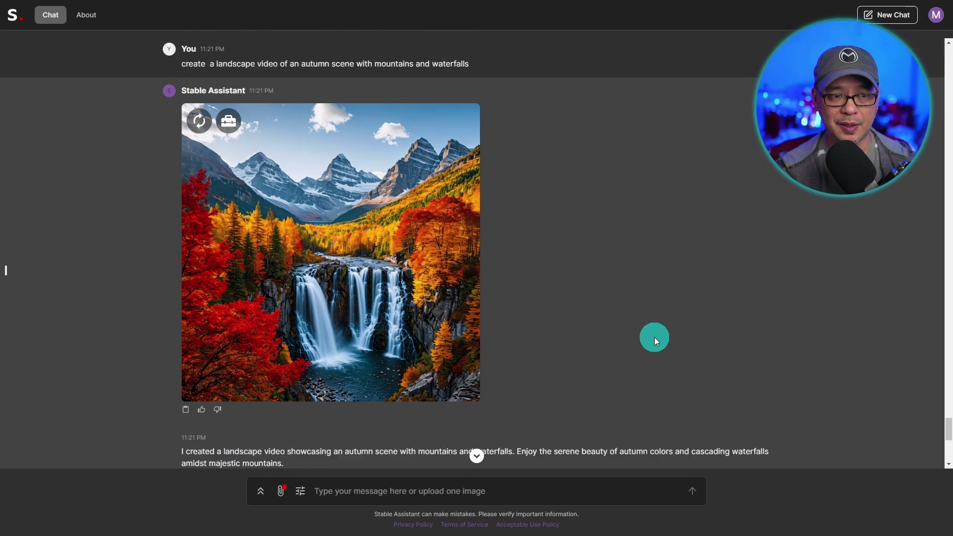
- Switch to the Stability AI website and review the Stable Image Services and Stable Video sections of the Stable Assistant page
{"action": "scroll", "coordinate": [654, 338], "scroll_direction": "up", "scroll_amount": 1}
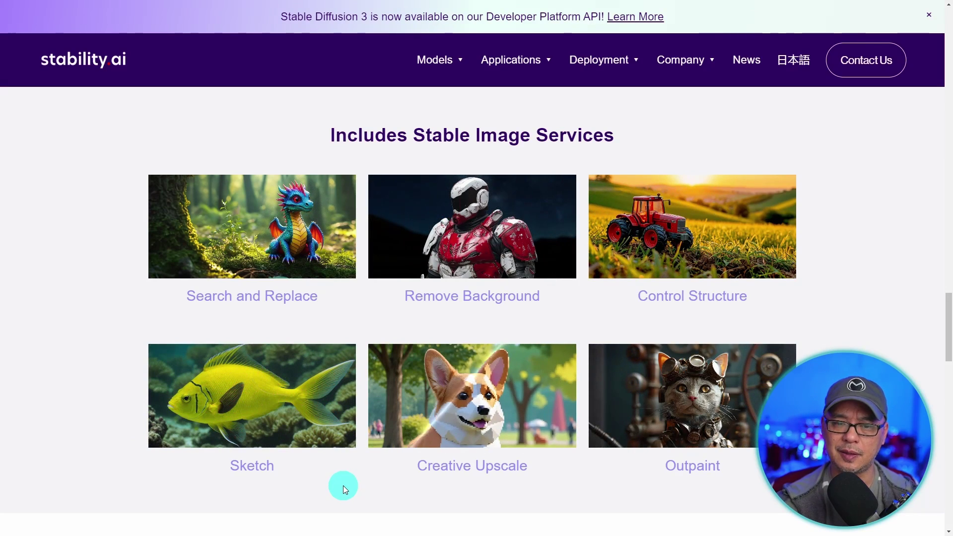
{"action": "scroll", "coordinate": [346, 456], "scroll_direction": "down", "scroll_amount": 1}
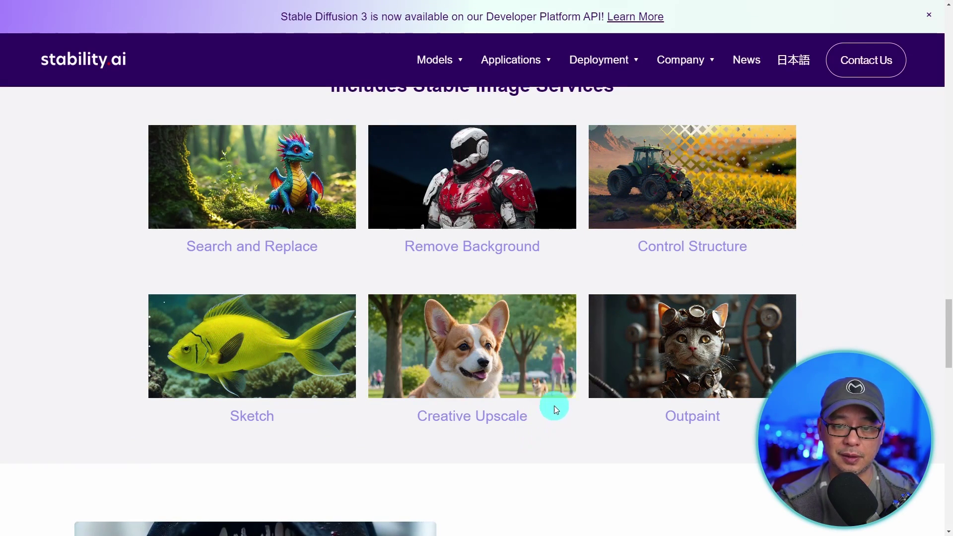
{"action": "scroll", "coordinate": [553, 405], "scroll_direction": "up", "scroll_amount": 1}
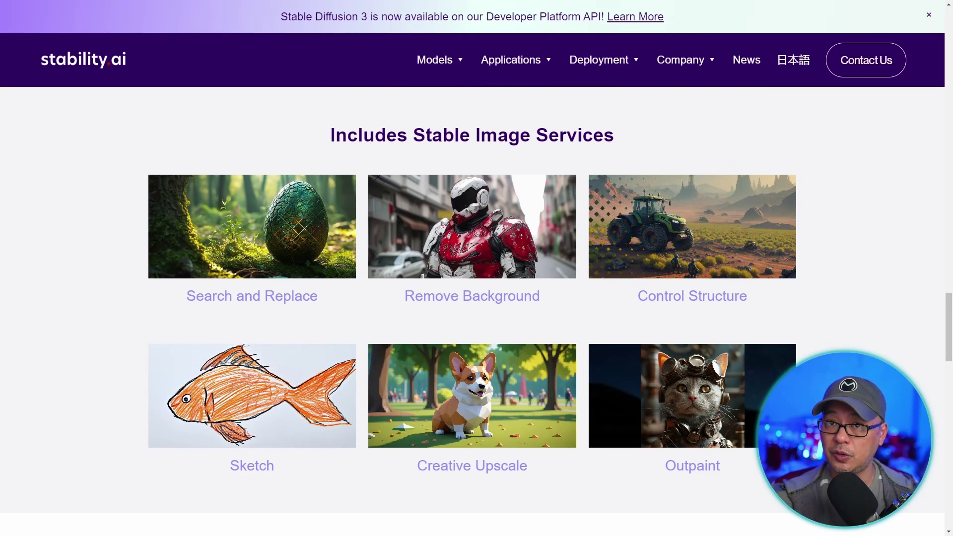
{"action": "scroll", "coordinate": [624, 357], "scroll_direction": "down", "scroll_amount": 10}
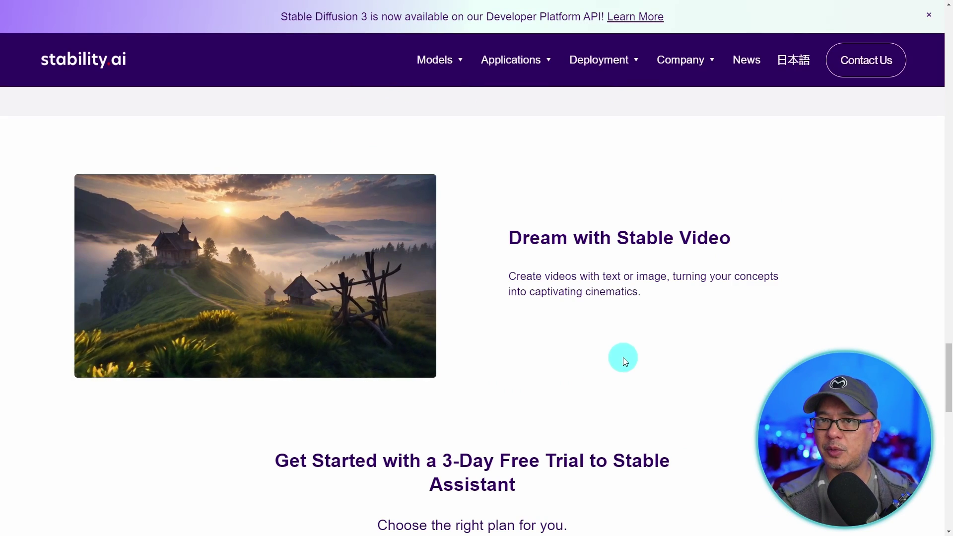